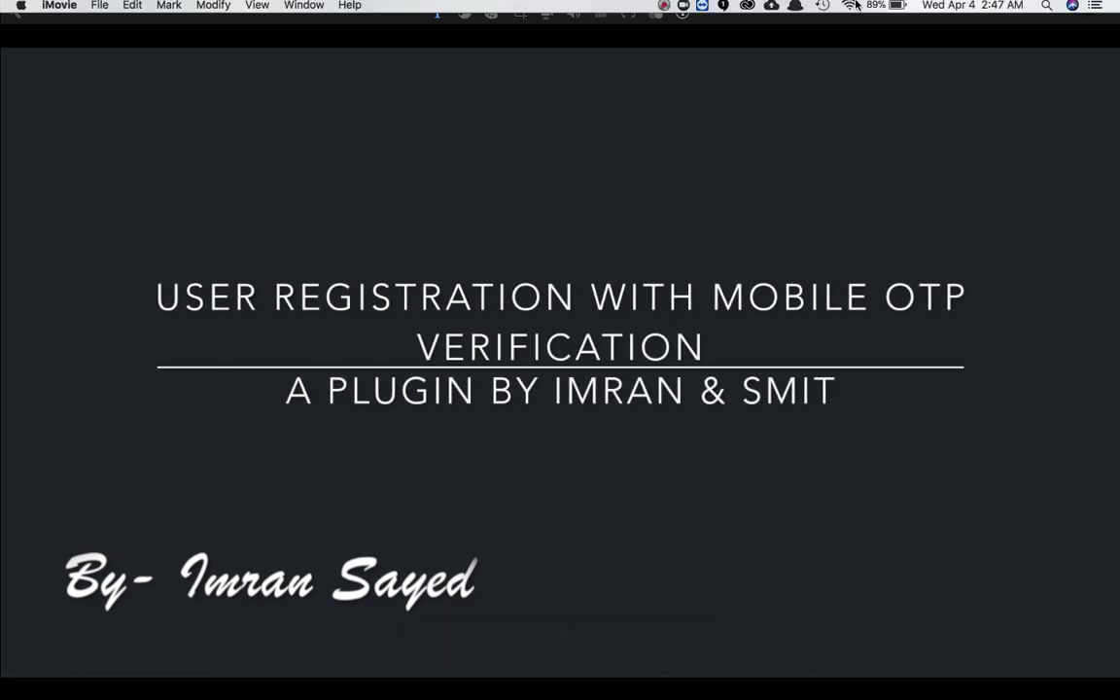
Step: Bring up the Animal Bazaar Register page in Chrome and focus its Contact Number and Name fields
left_click(664, 6)
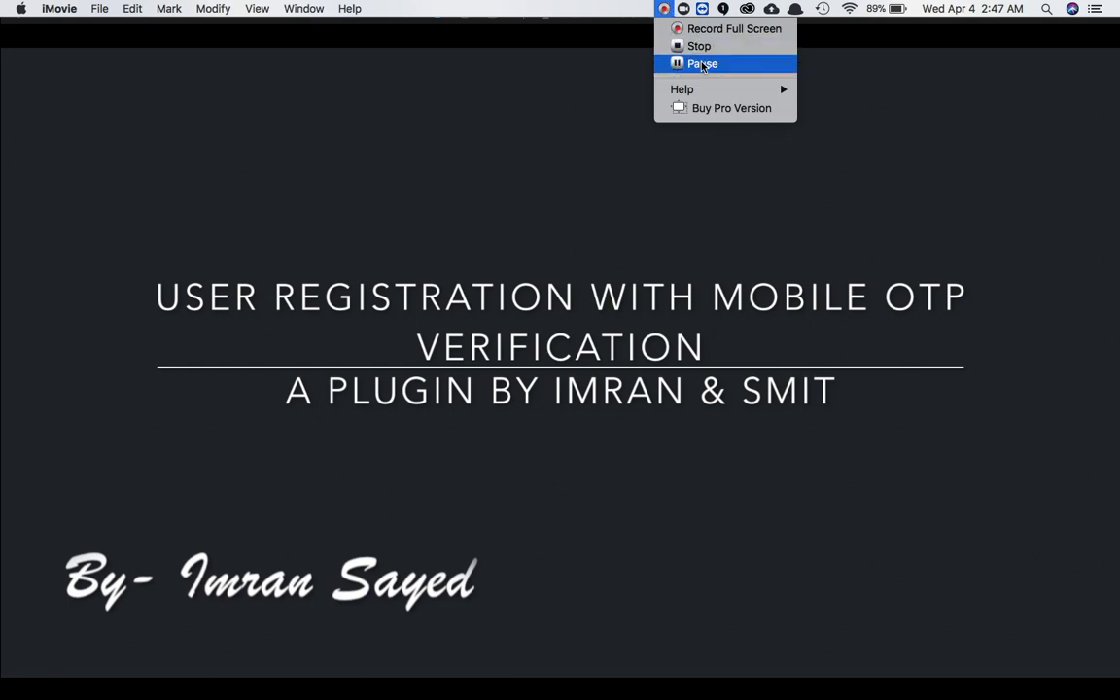
left_click(702, 64)
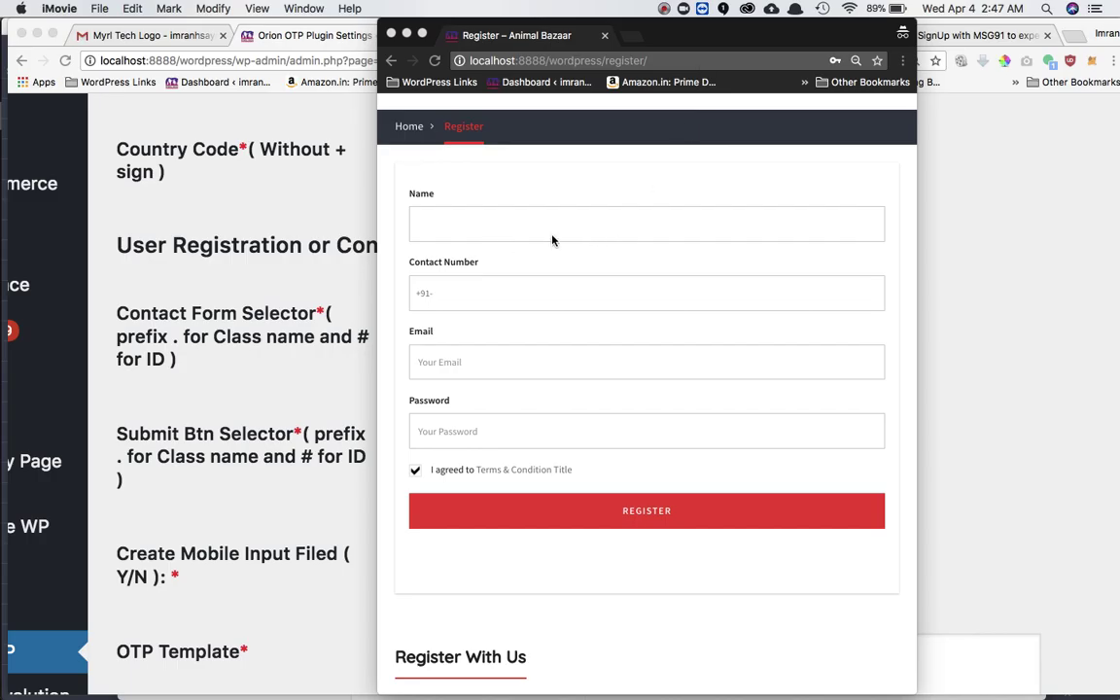
left_click(552, 237)
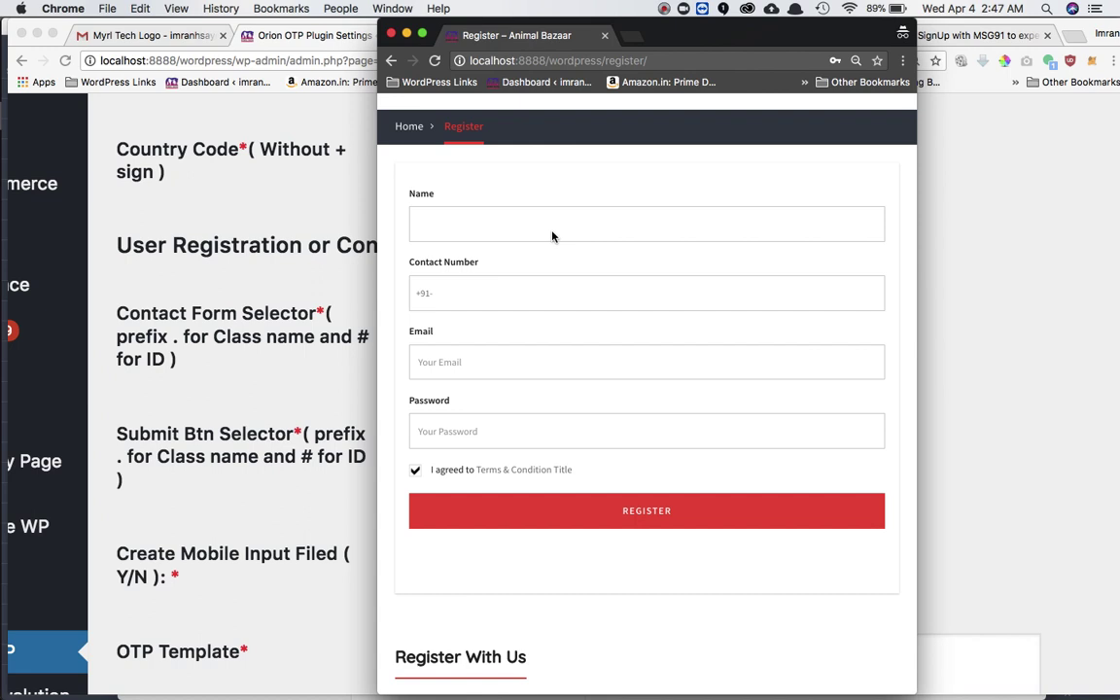
left_click(465, 295)
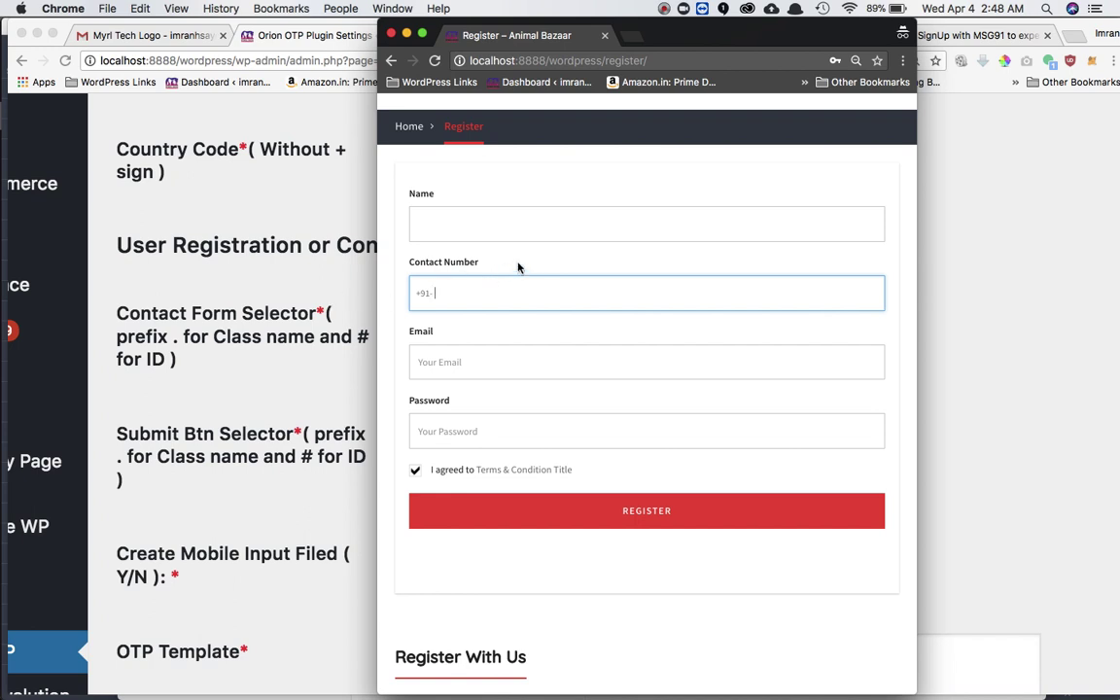
left_click(484, 226)
Step: Inspect the Name field in DevTools and select the form's id value sb-sign-form
right_click(484, 225)
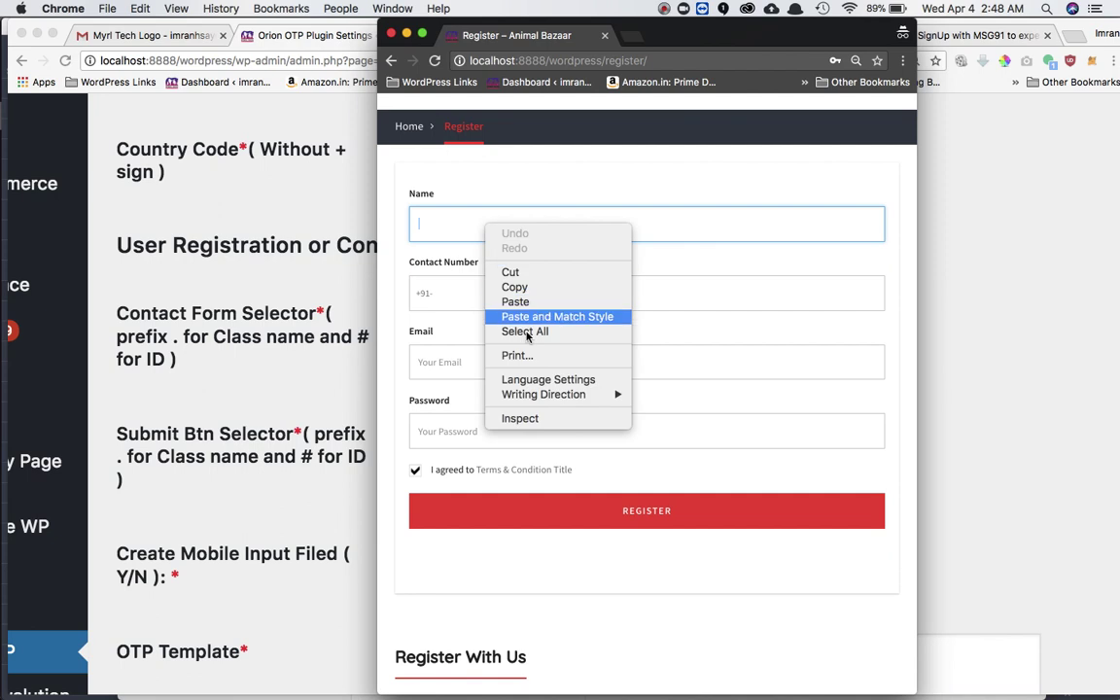
left_click(531, 413)
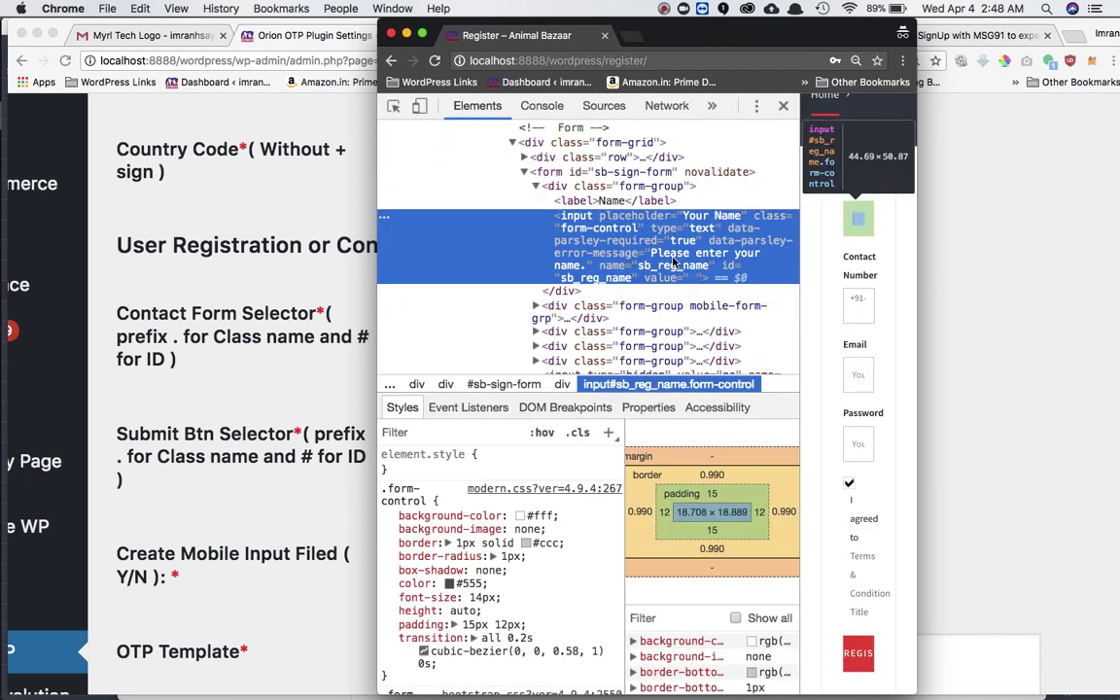
double_click(630, 172)
key("super+c")
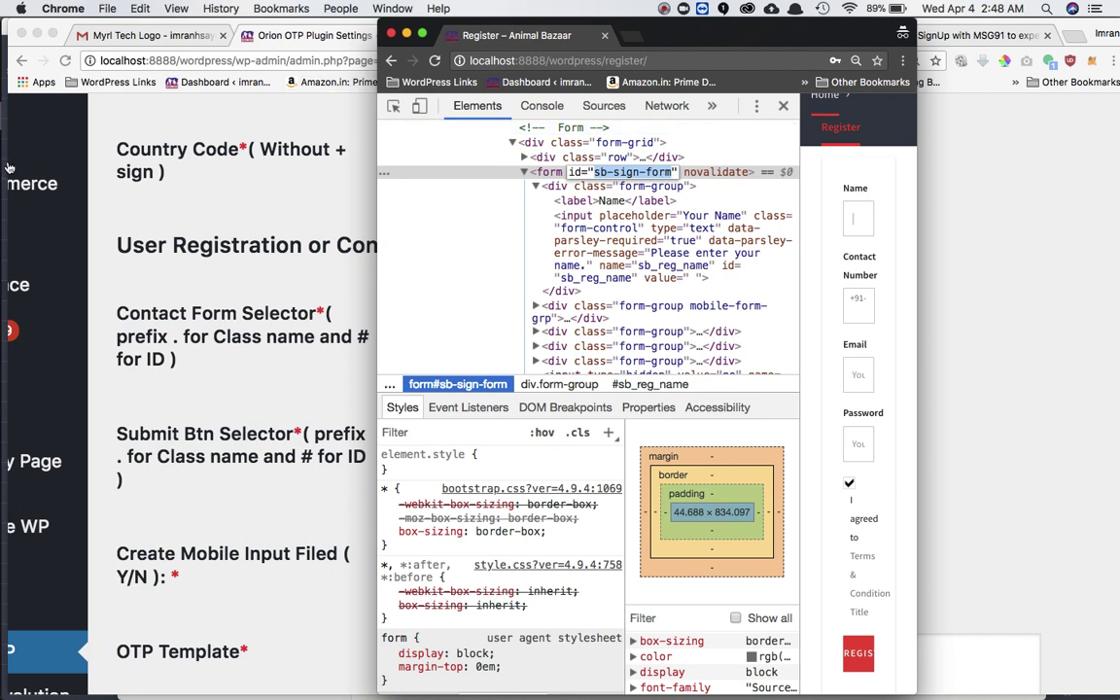
left_click(664, 8)
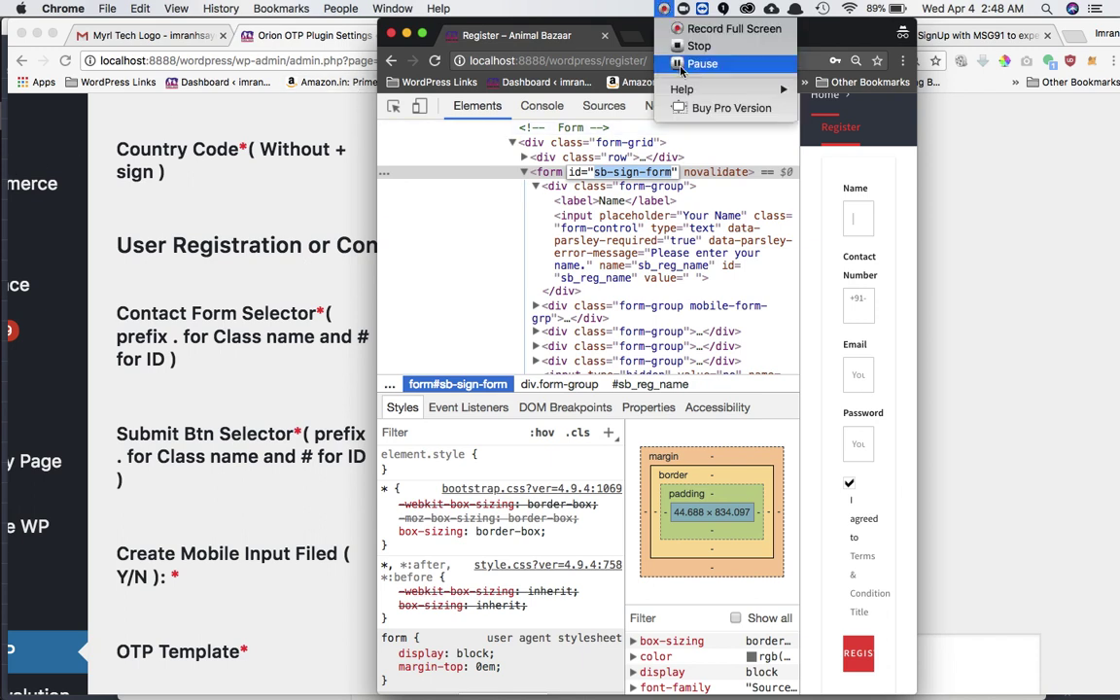
Step: Replace the Contact Form Selector value .wpcf7-form with #sb-sign-form
left_click(684, 64)
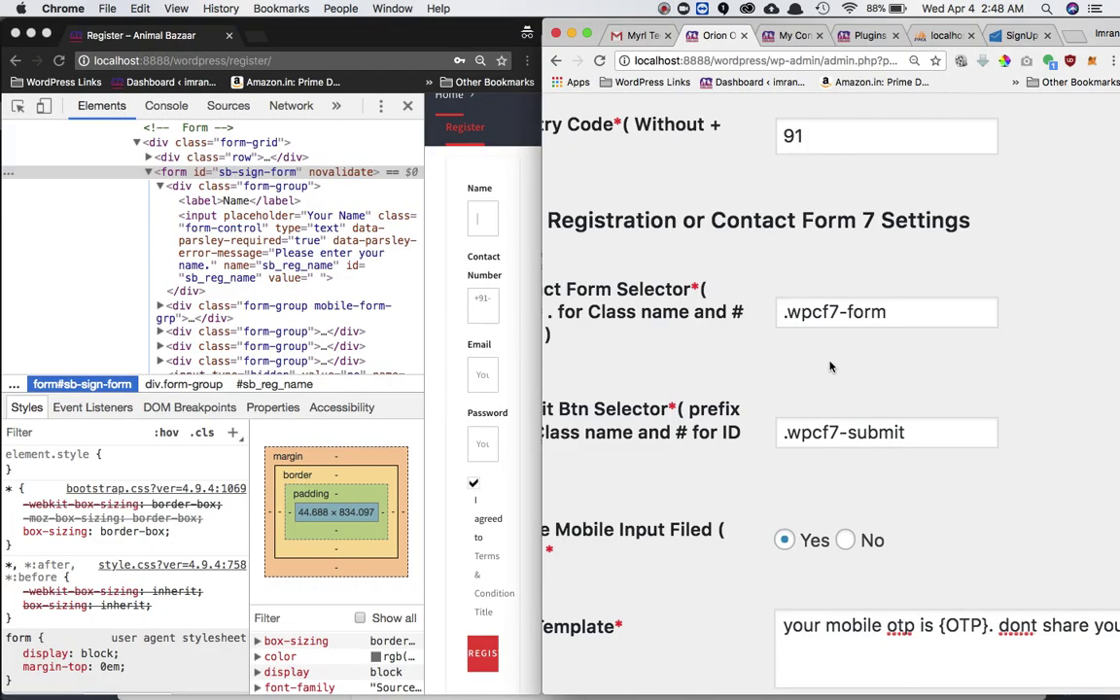
scroll(749, 331, "up", 2)
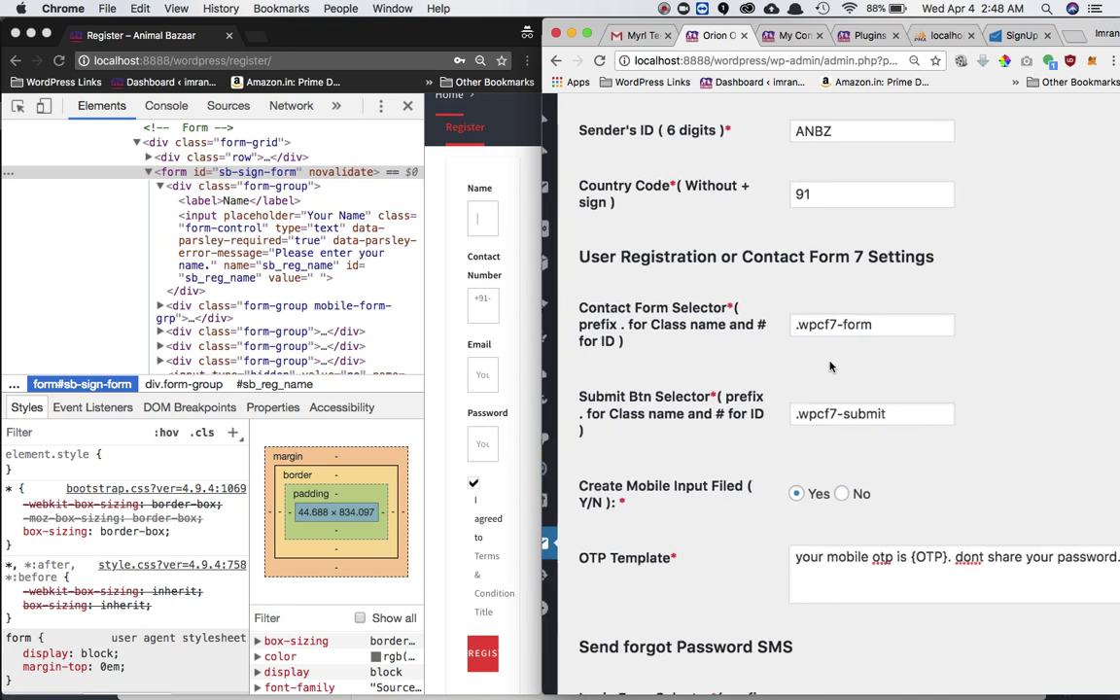
scroll(639, 306, "down", 2)
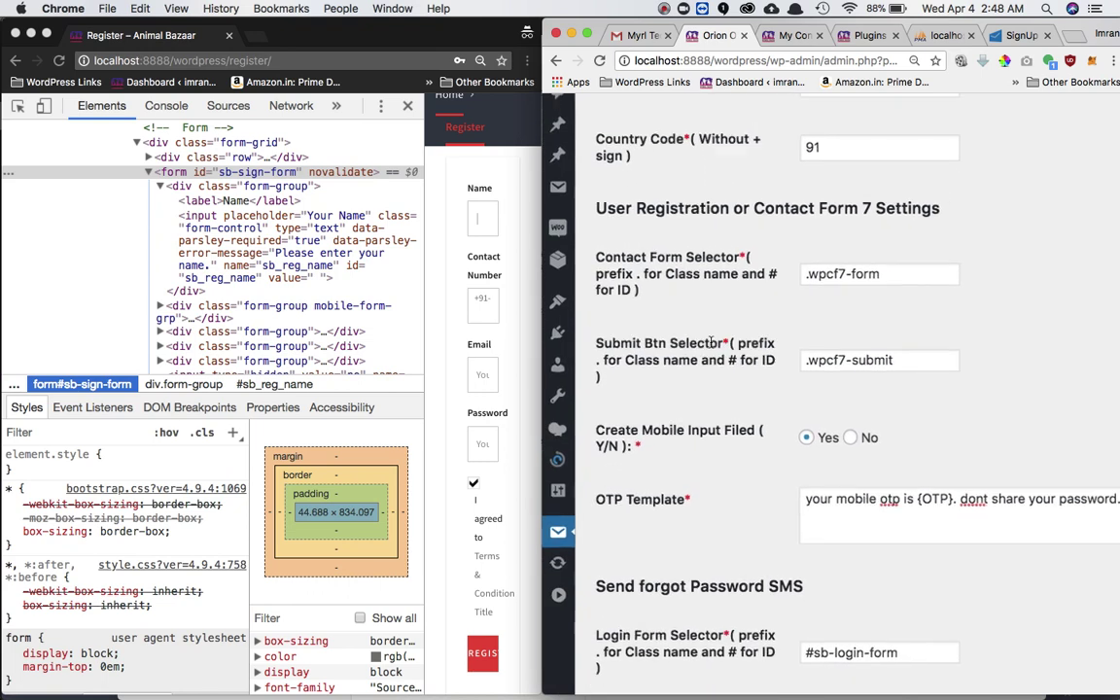
key("super+minus")
key("super+minus")
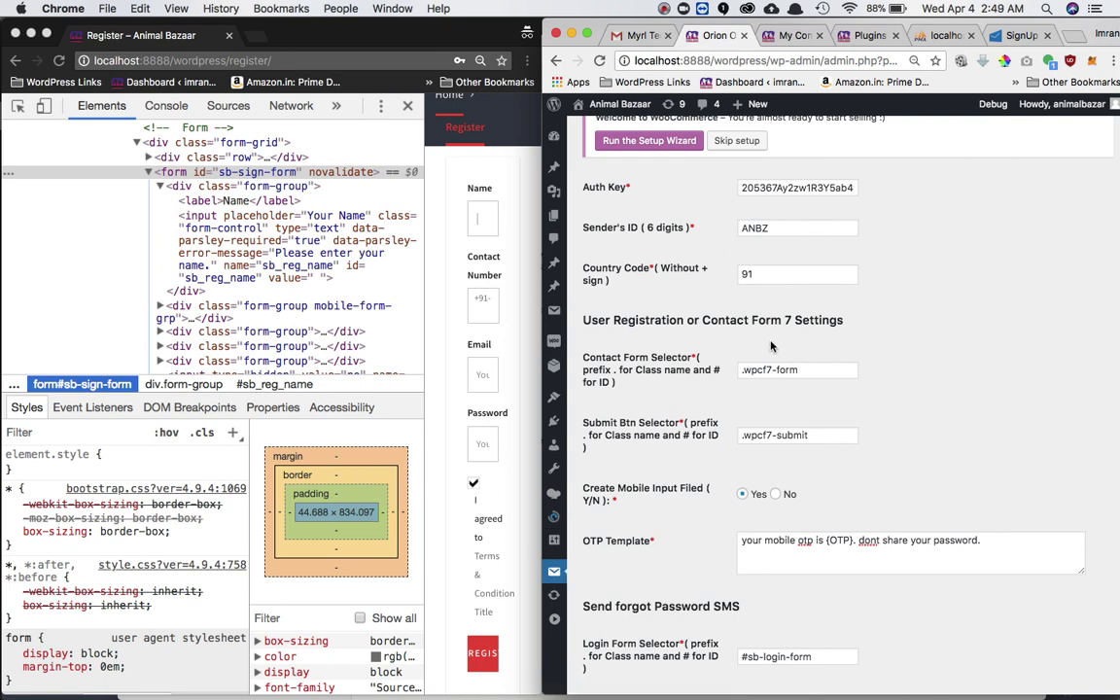
key("super+equal")
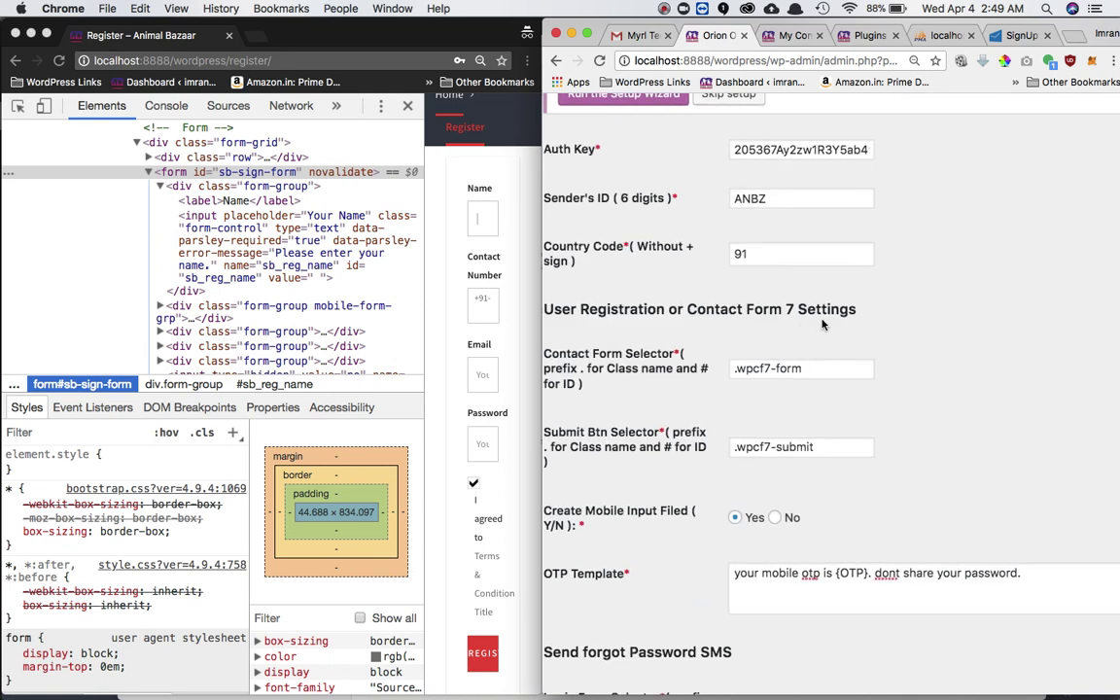
triple_click(818, 372)
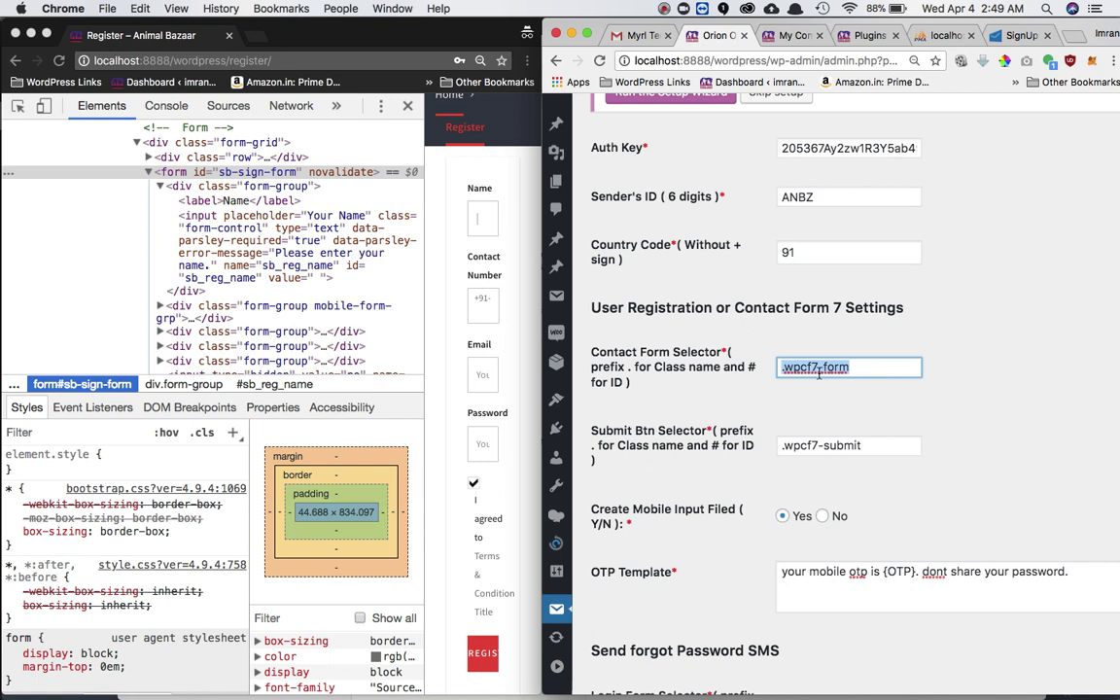
key("super+v")
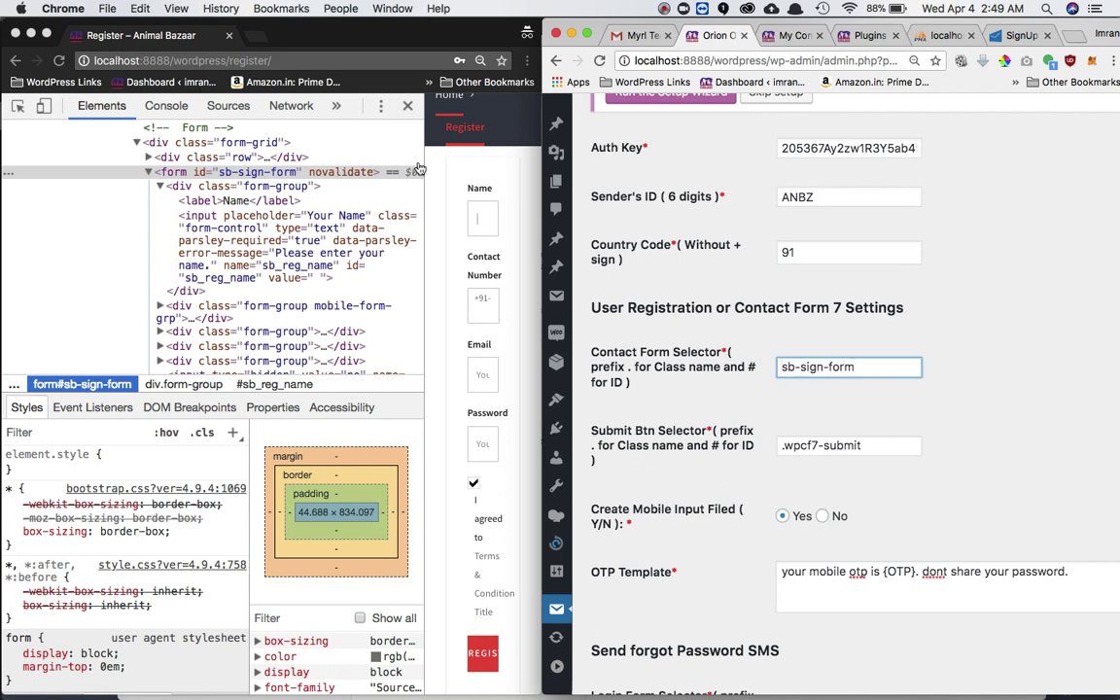
left_click(784, 368)
type("#")
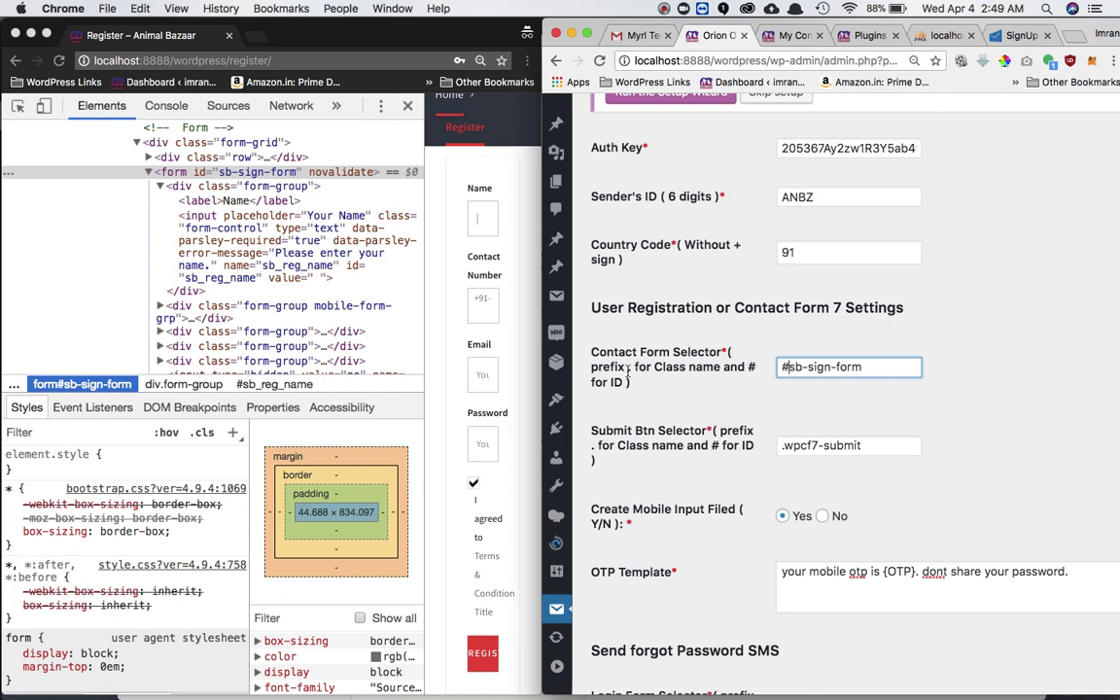
key("super+plus")
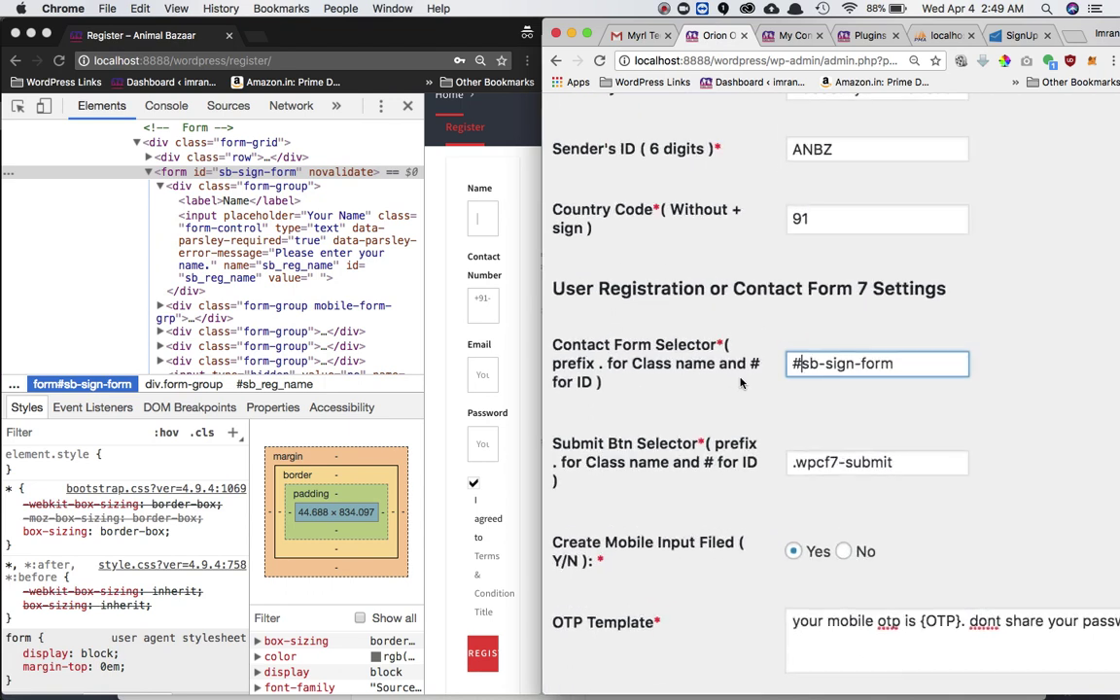
Step: Copy the Register button's id and set the Submit Btn Selector to #sb_register_submit
scroll(741, 384, "down", 1)
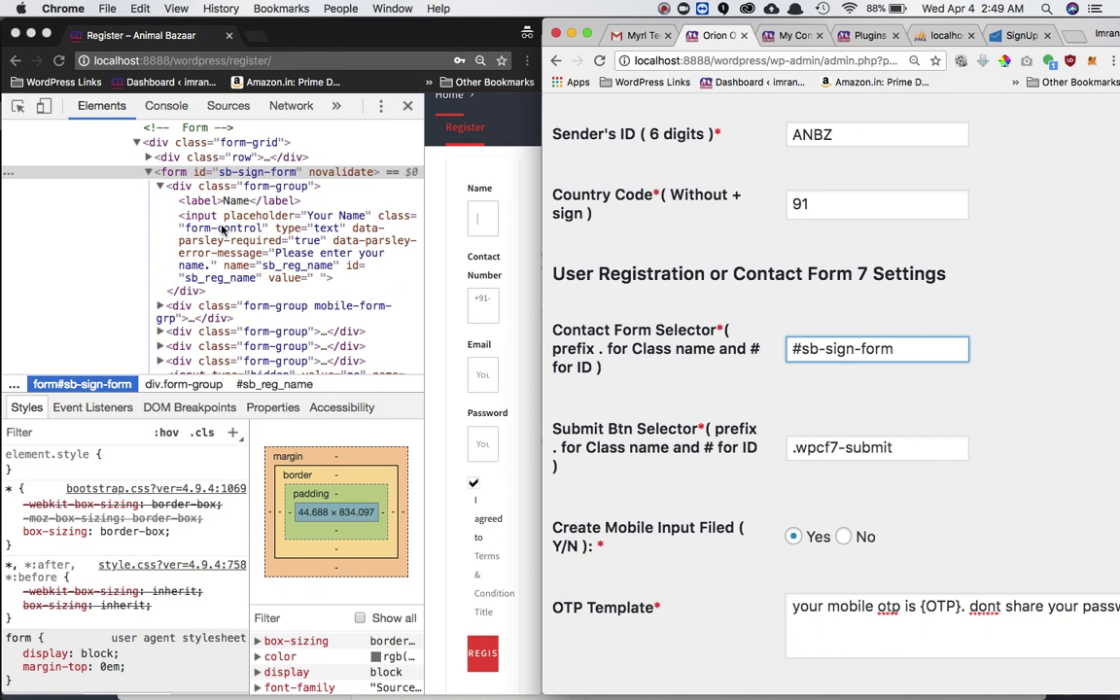
scroll(481, 491, "down", 2)
scroll(482, 491, "down", 5)
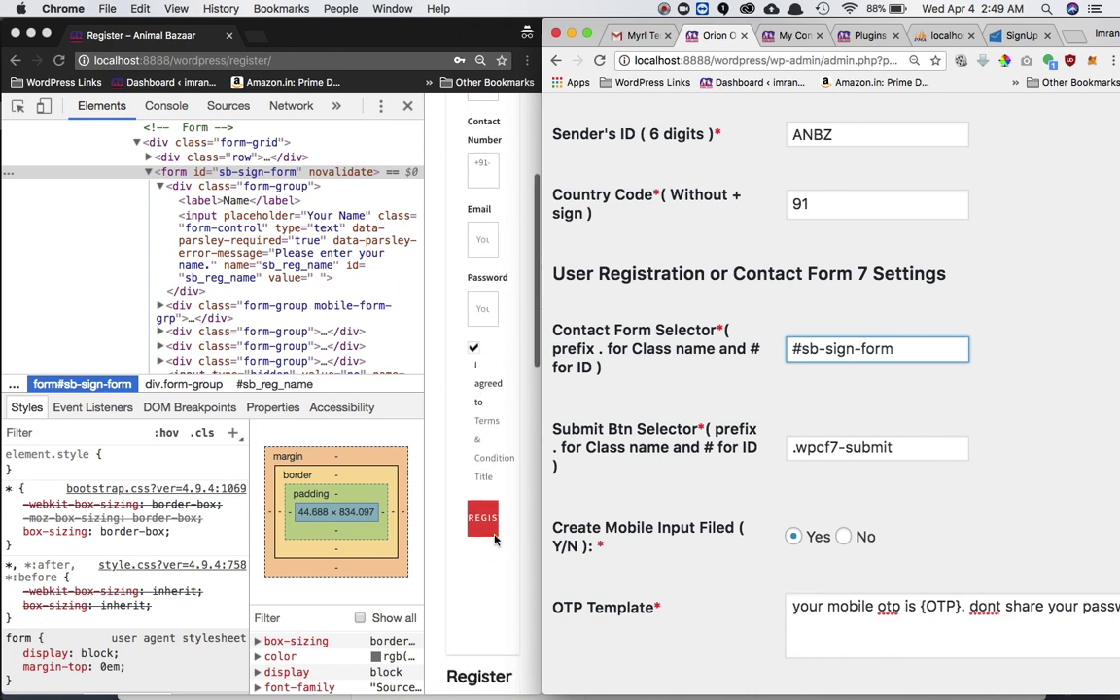
right_click(478, 516)
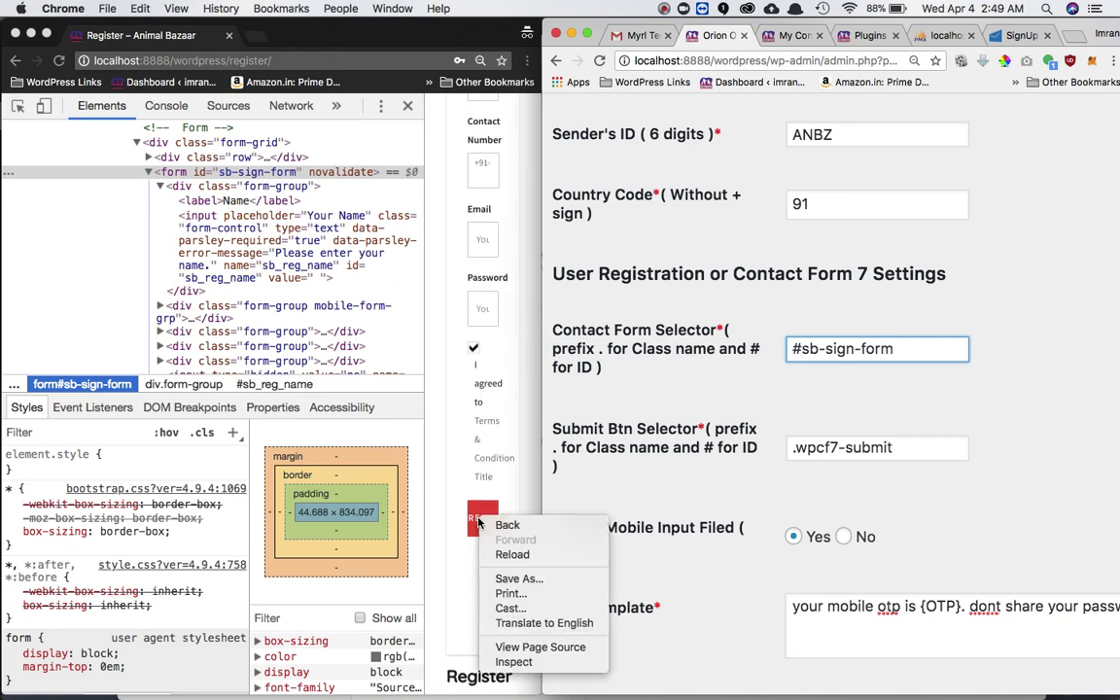
left_click(510, 664)
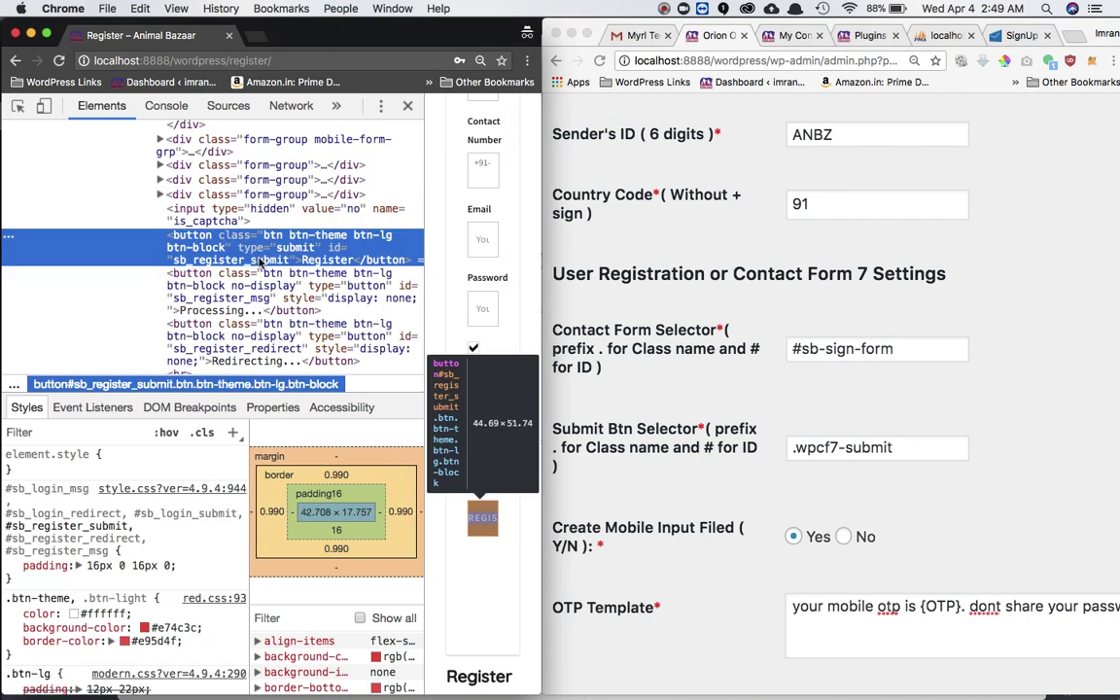
double_click(238, 261)
key("super+c")
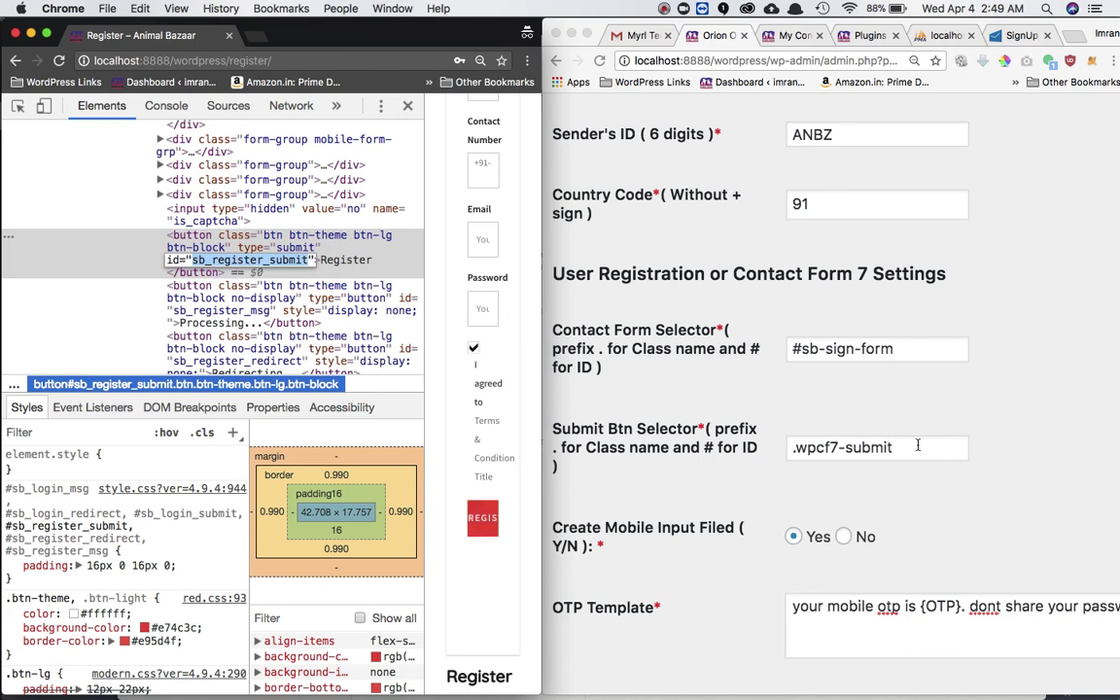
triple_click(916, 449)
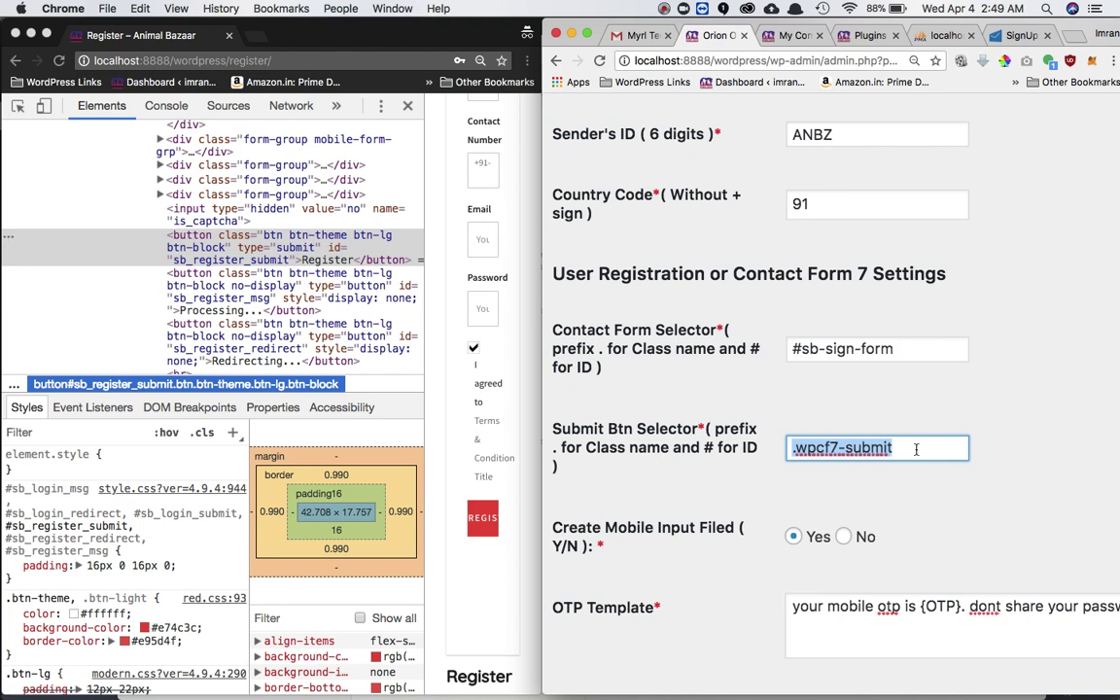
type("#")
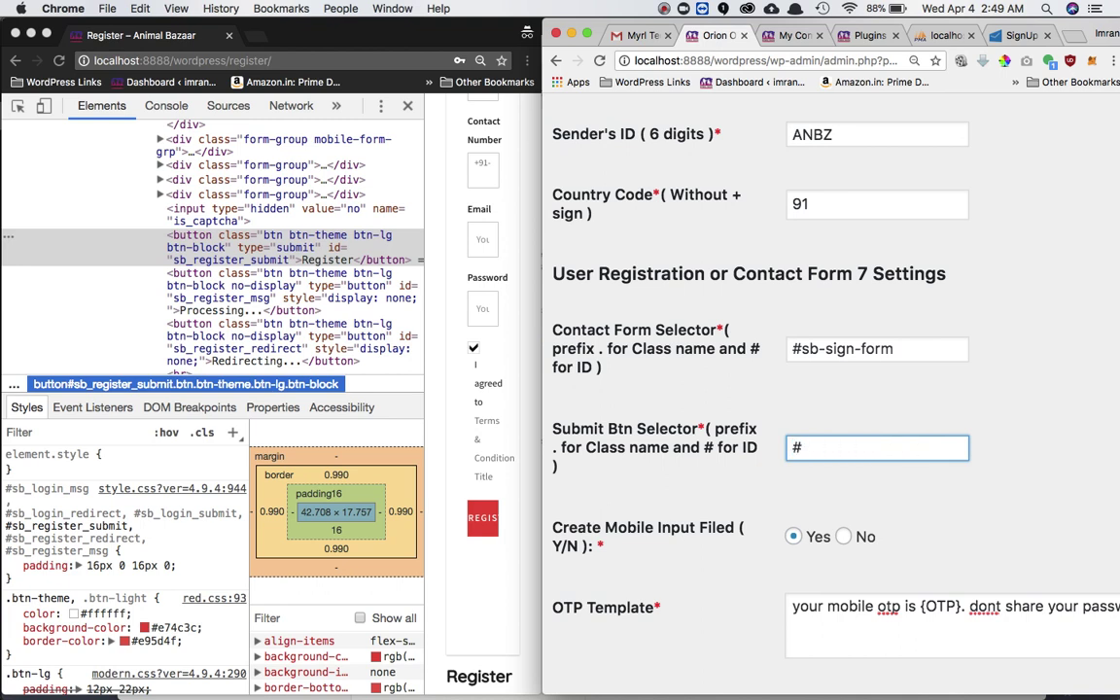
key("super+v")
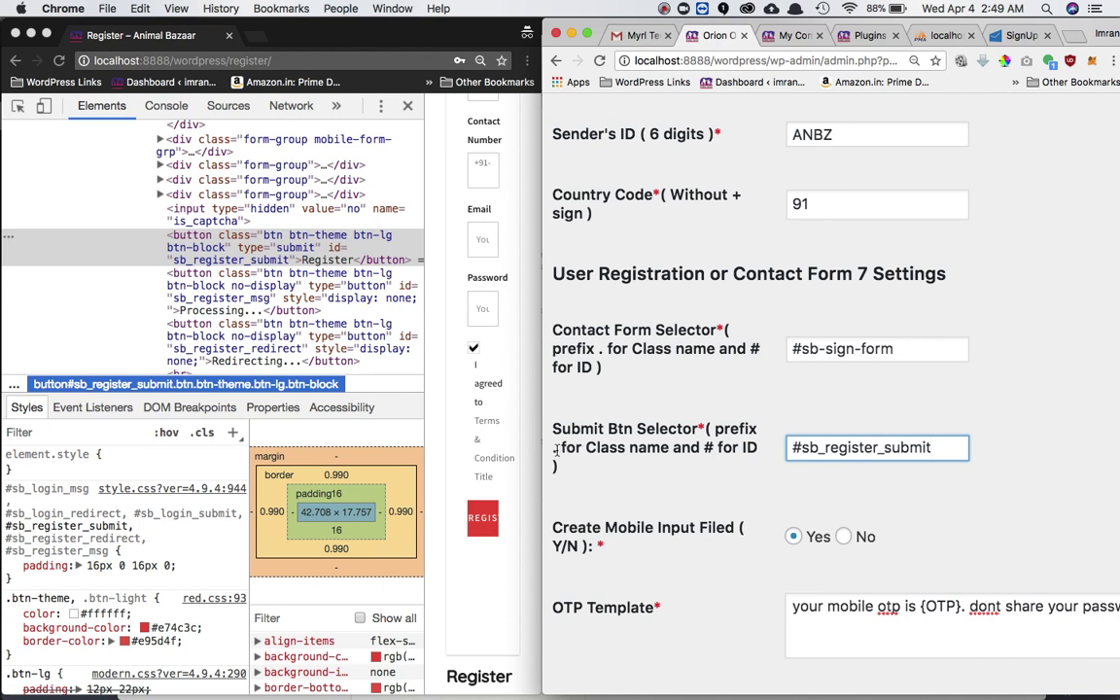
Step: Switch the plugin to use the form's pre-existing mobile input field
scroll(704, 422, "down", 3)
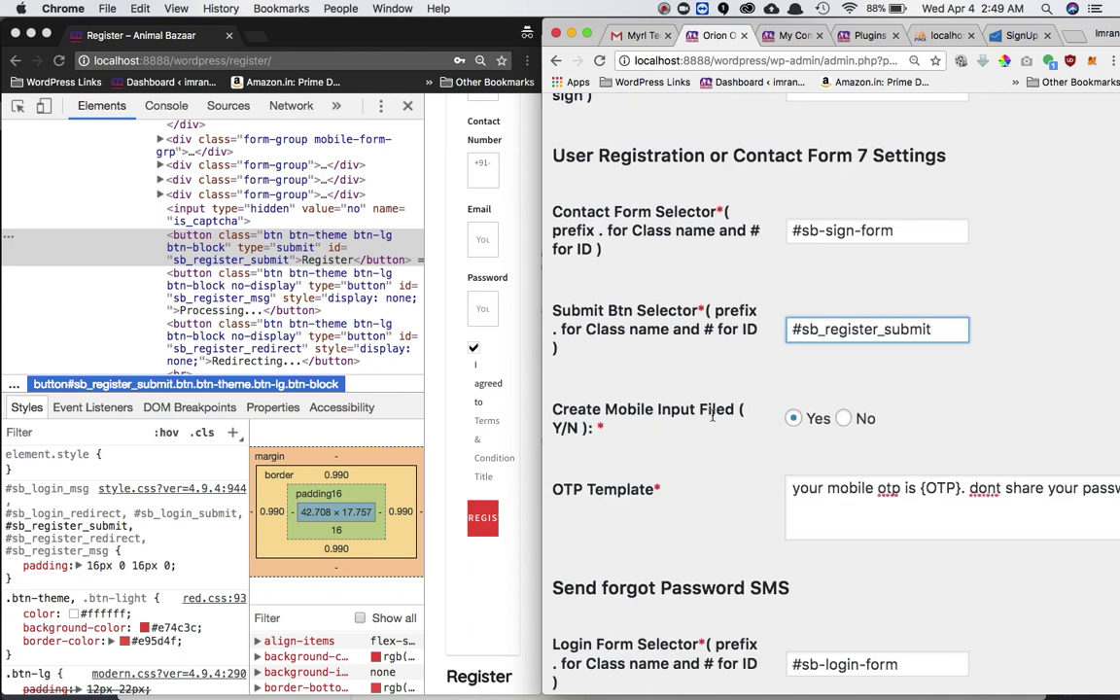
left_click(845, 419)
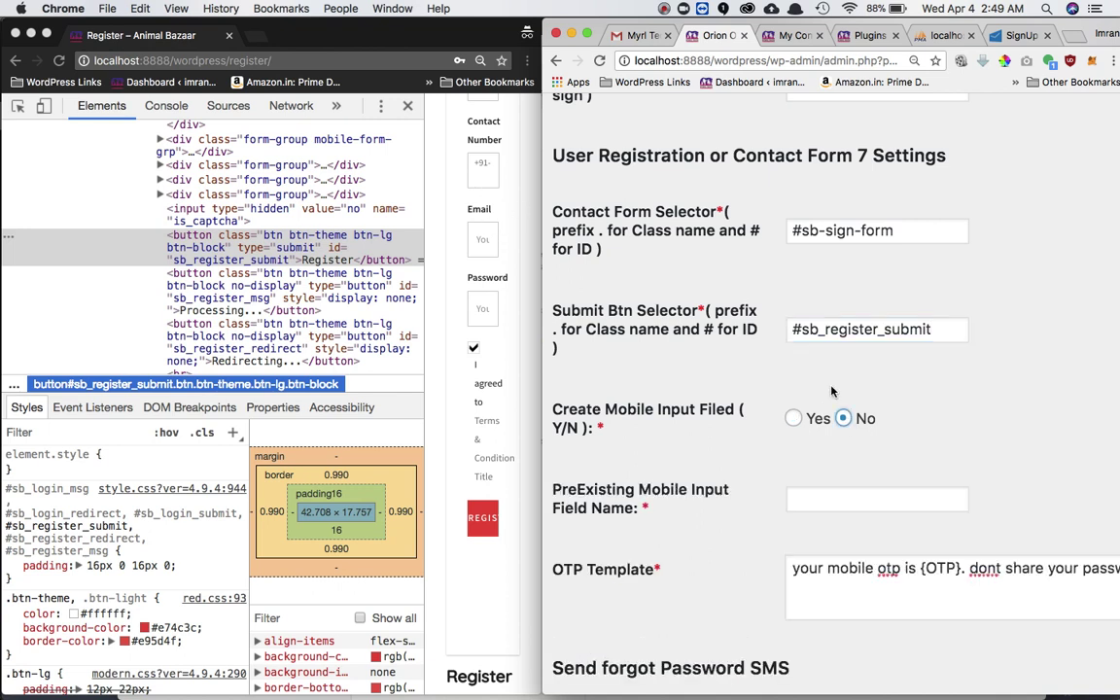
scroll(804, 367, "down", 1)
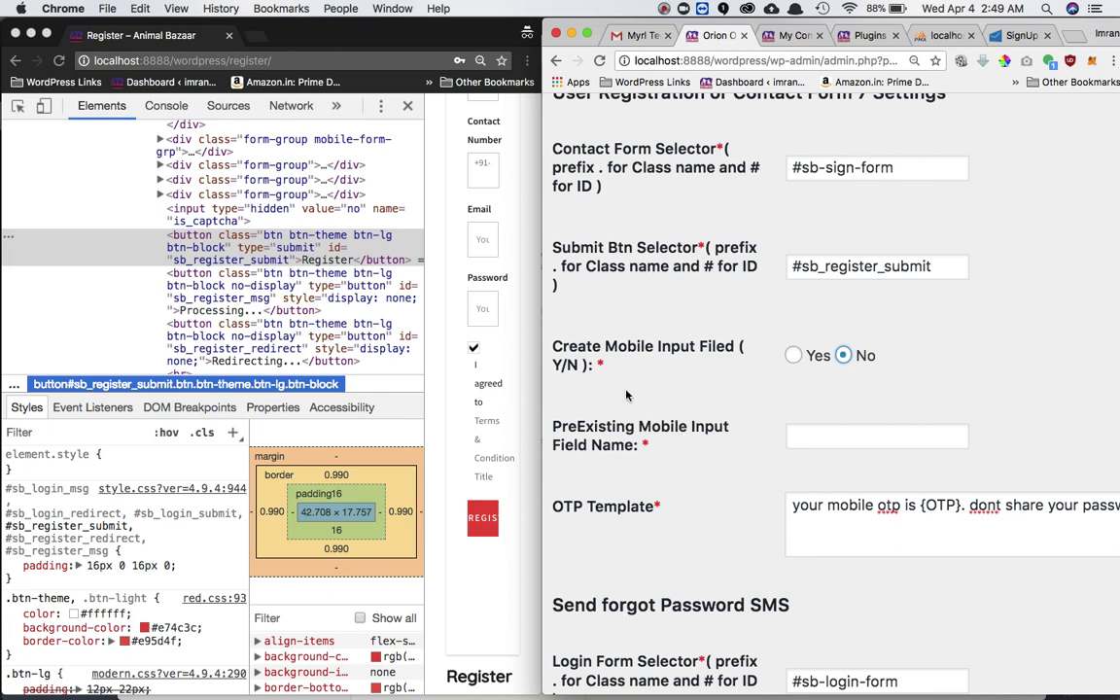
Step: Inspect the Contact Number input and copy its name attribute sb_reg_contact
left_click(482, 173)
right_click(482, 173)
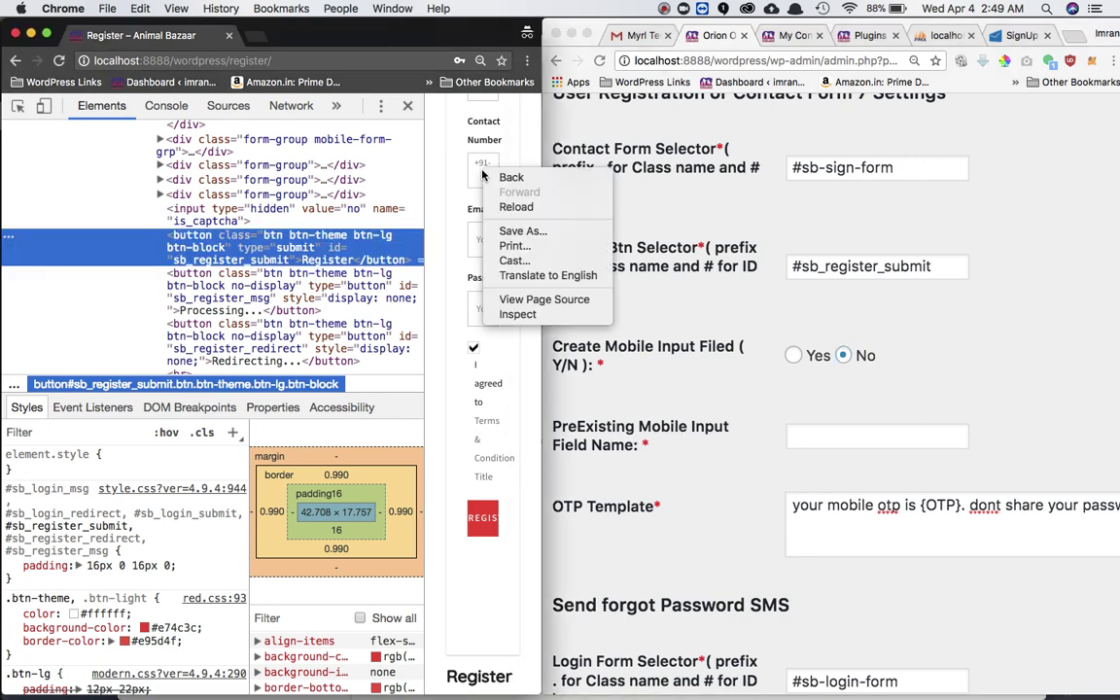
left_click(542, 315)
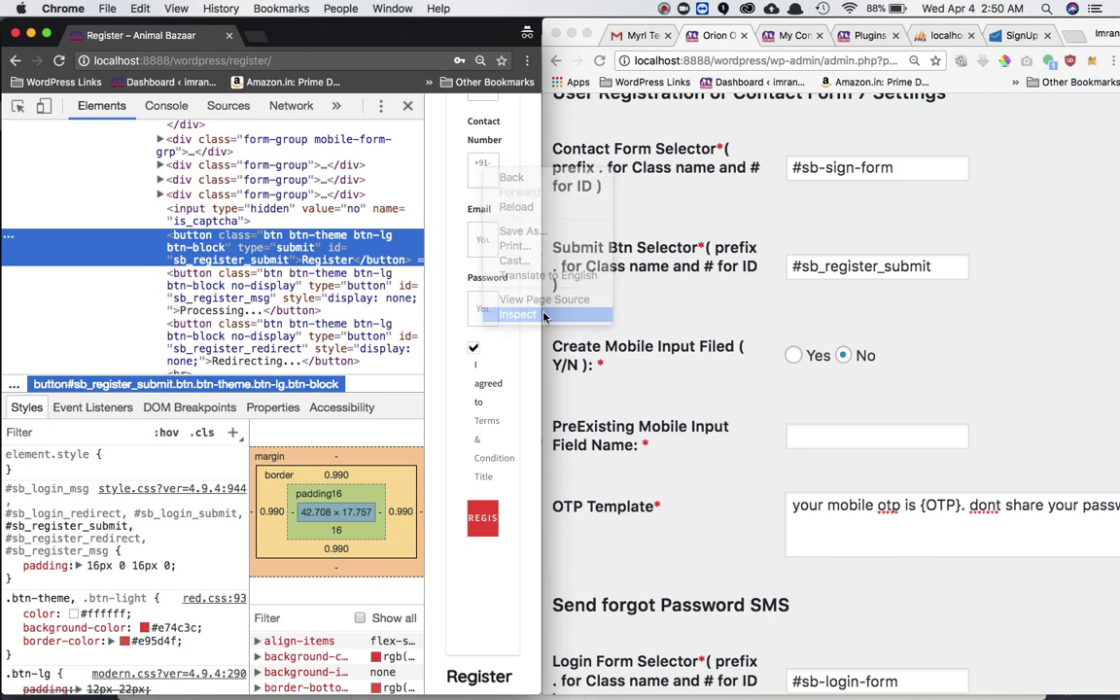
left_click(259, 212)
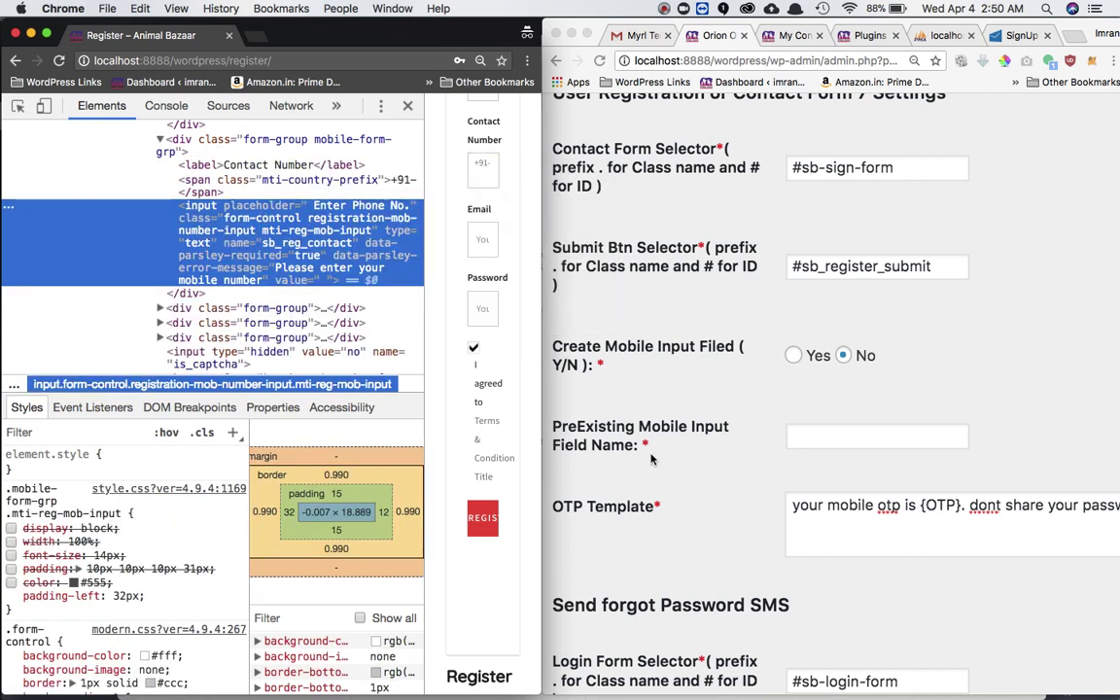
double_click(305, 245)
key("super+c")
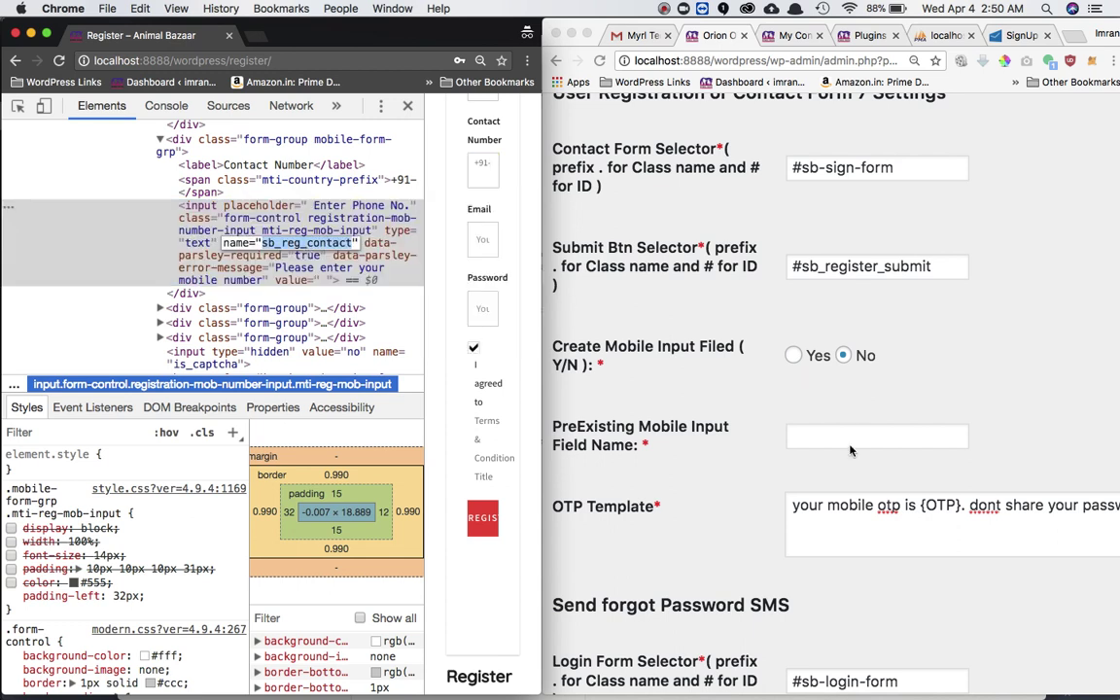
Step: Paste sb_reg_contact into PreExisting Mobile Input Field Name and save the settings
left_click(815, 436)
left_click(815, 435)
key("super+v")
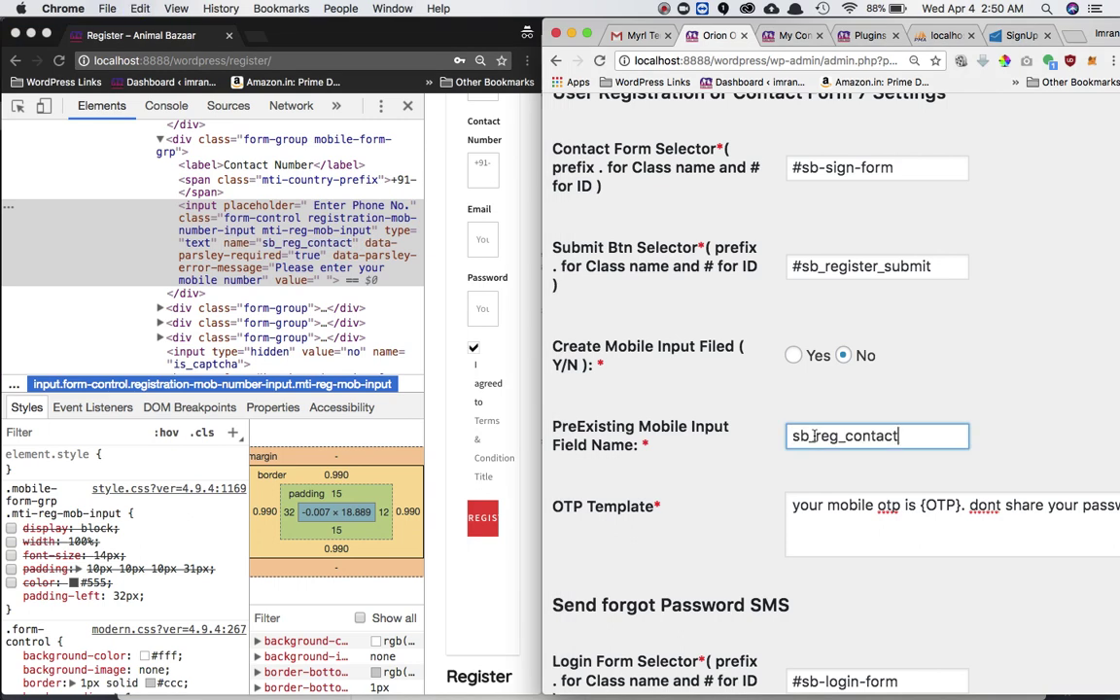
scroll(713, 432, "down", 2)
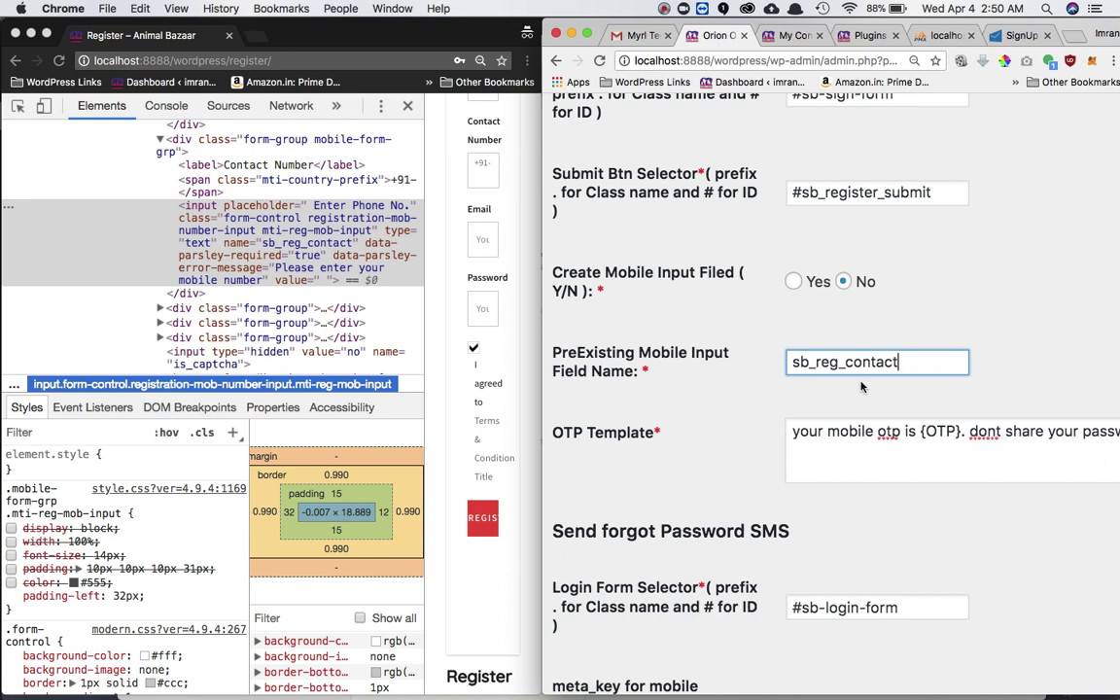
scroll(712, 421, "down", 1)
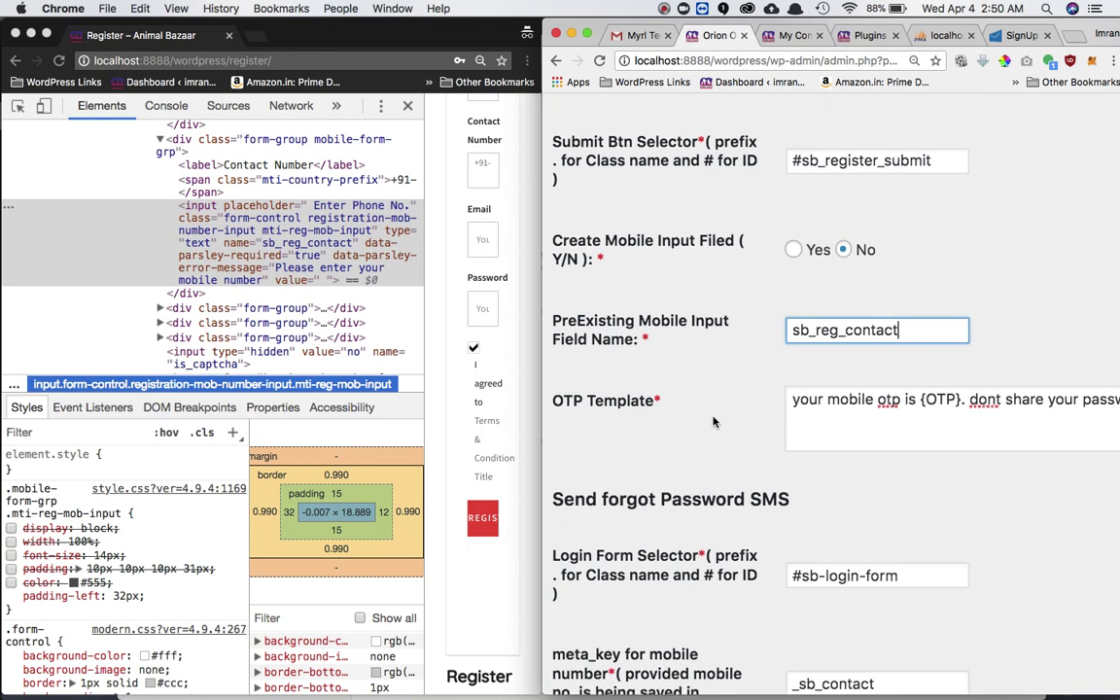
scroll(826, 388, "right", 5)
scroll(827, 389, "down", 1)
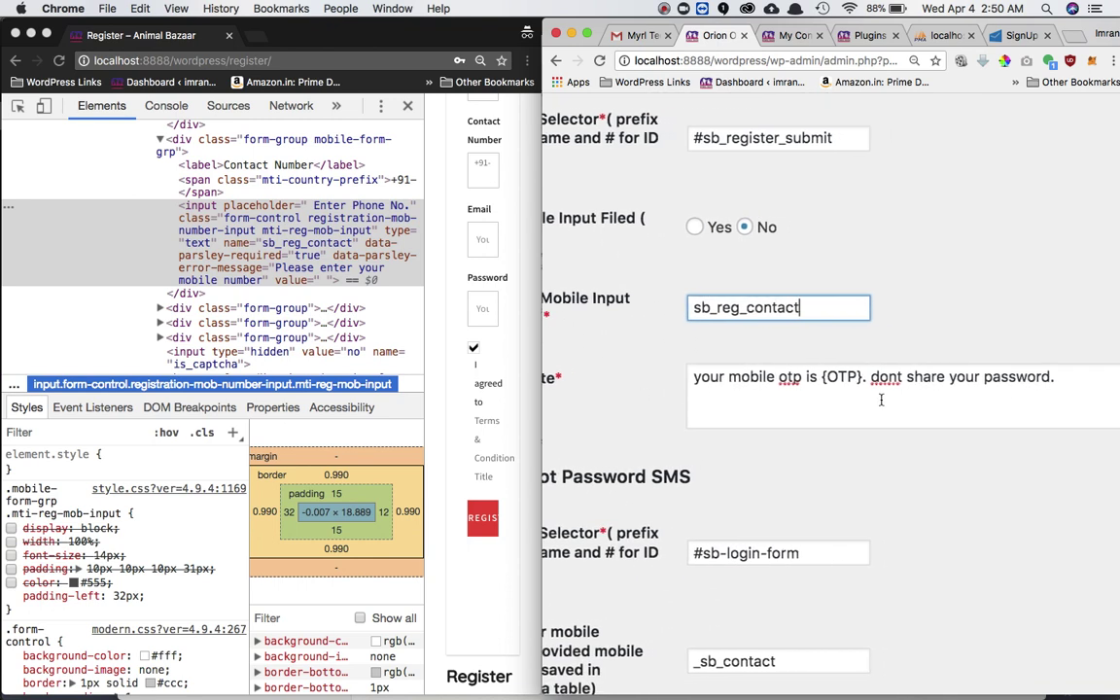
scroll(881, 398, "left", 1)
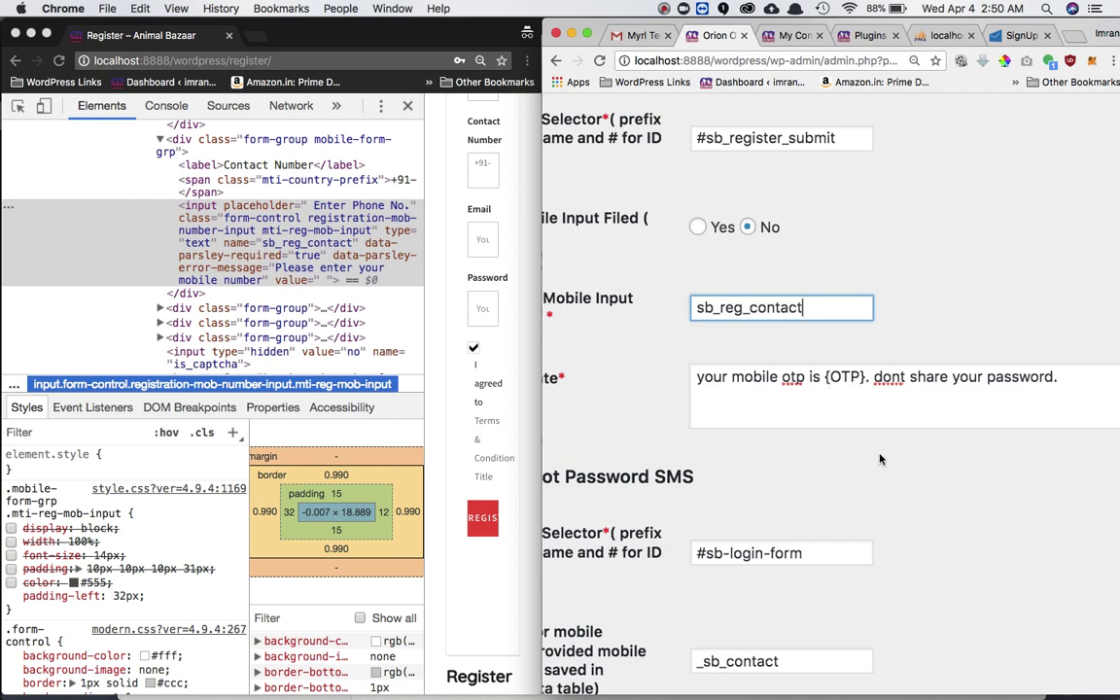
scroll(881, 459, "left", 4)
scroll(881, 459, "down", 5)
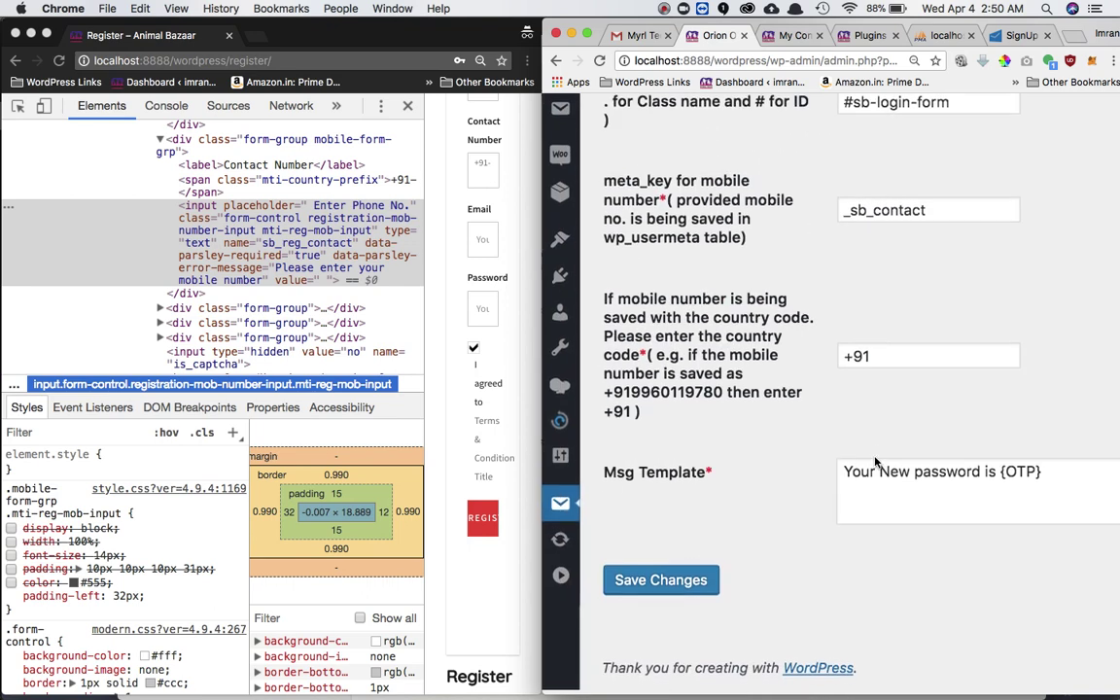
left_click(676, 587)
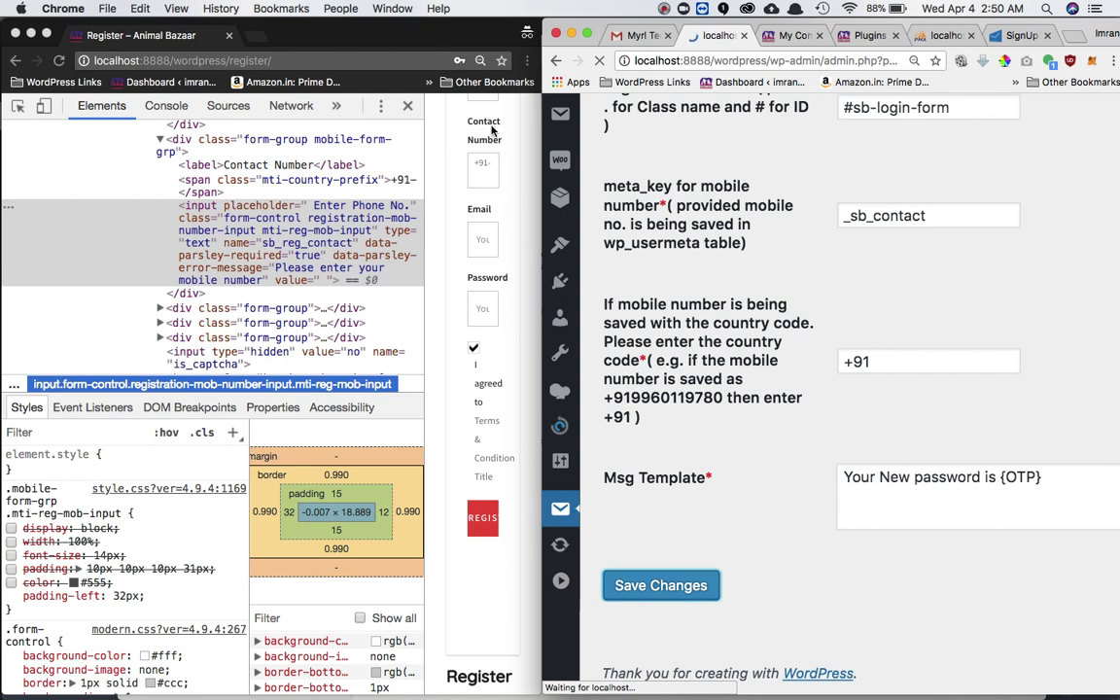
Step: Close DevTools and reload the Register page so the Send OTP button appears
left_click(408, 105)
left_click(409, 105)
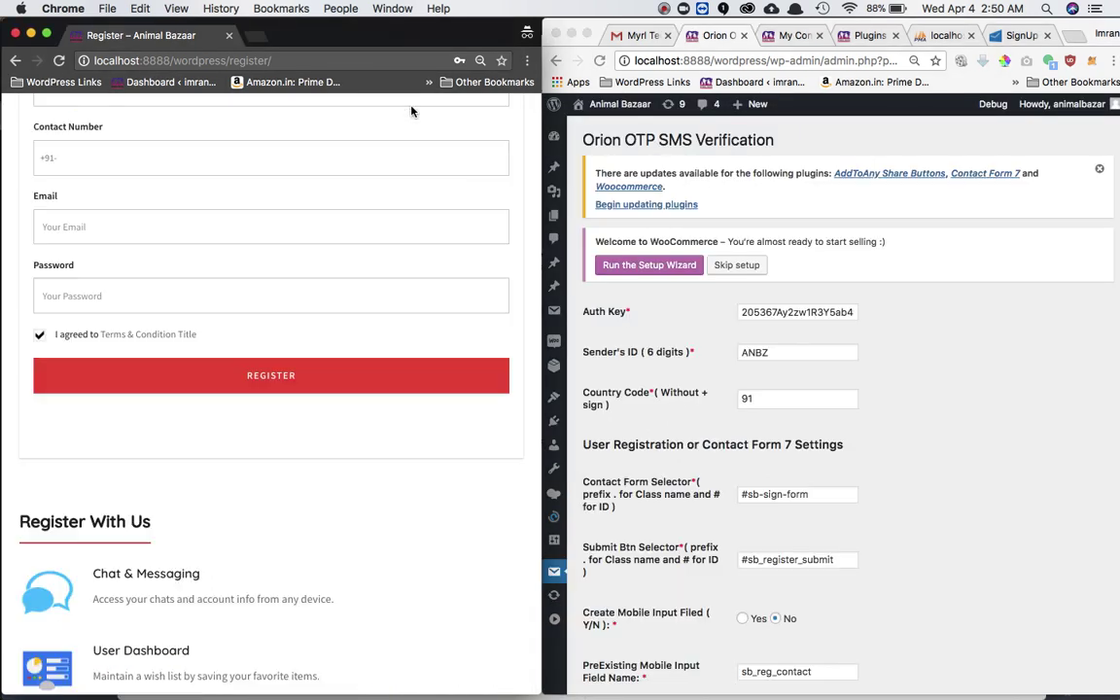
scroll(368, 240, "up", 3)
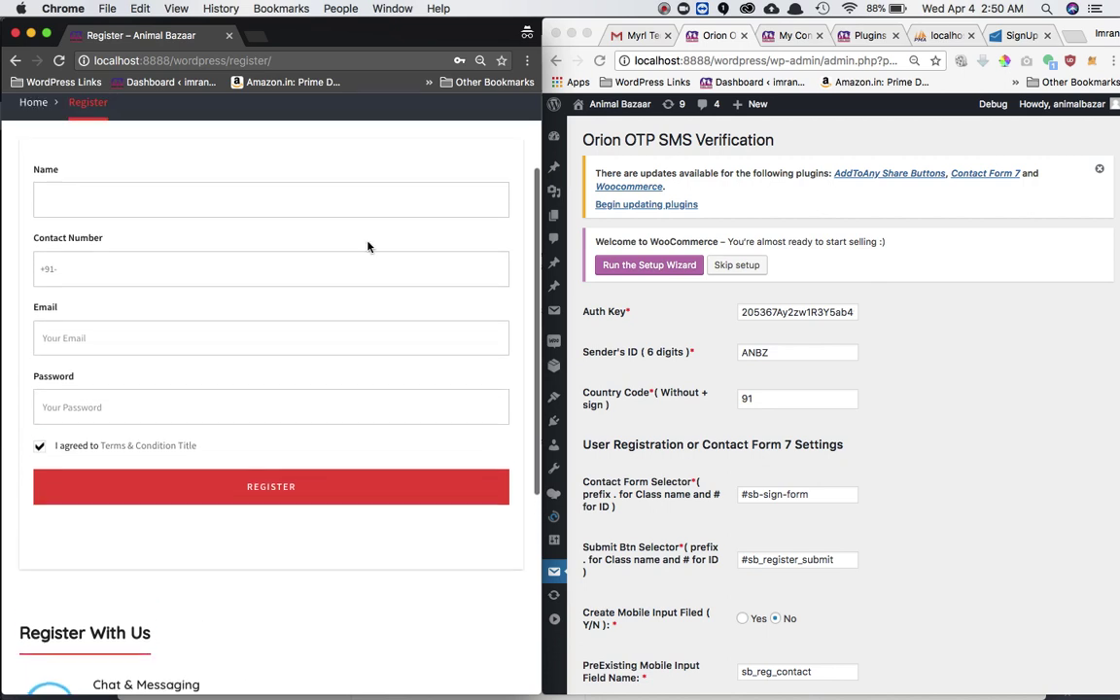
key("super+r")
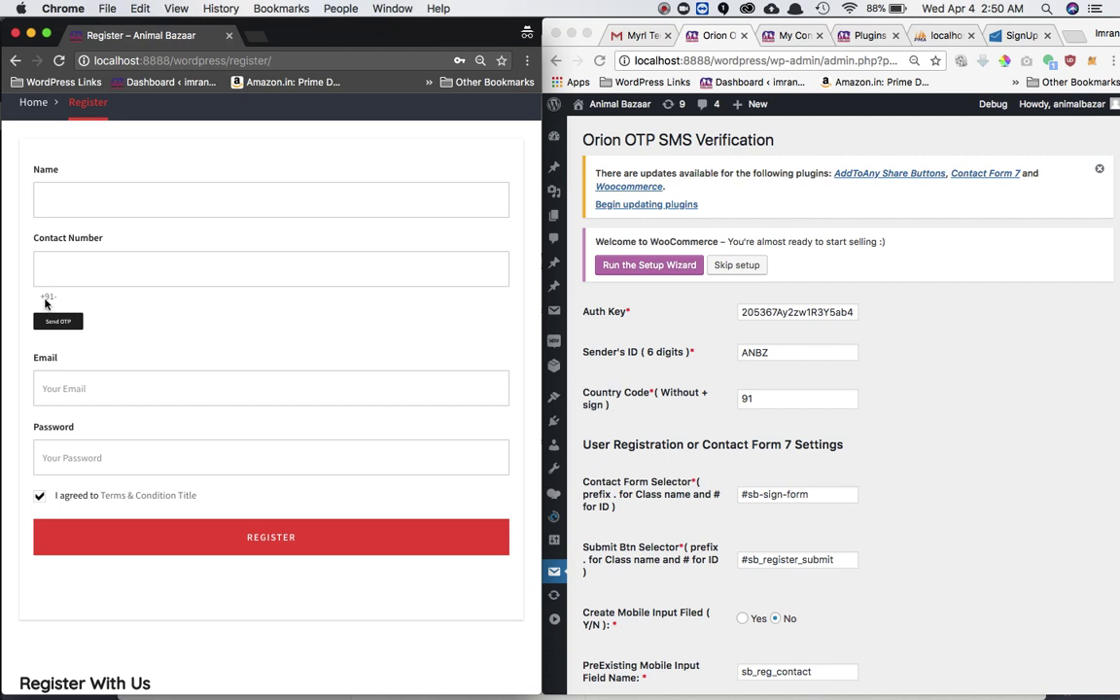
left_click(86, 277)
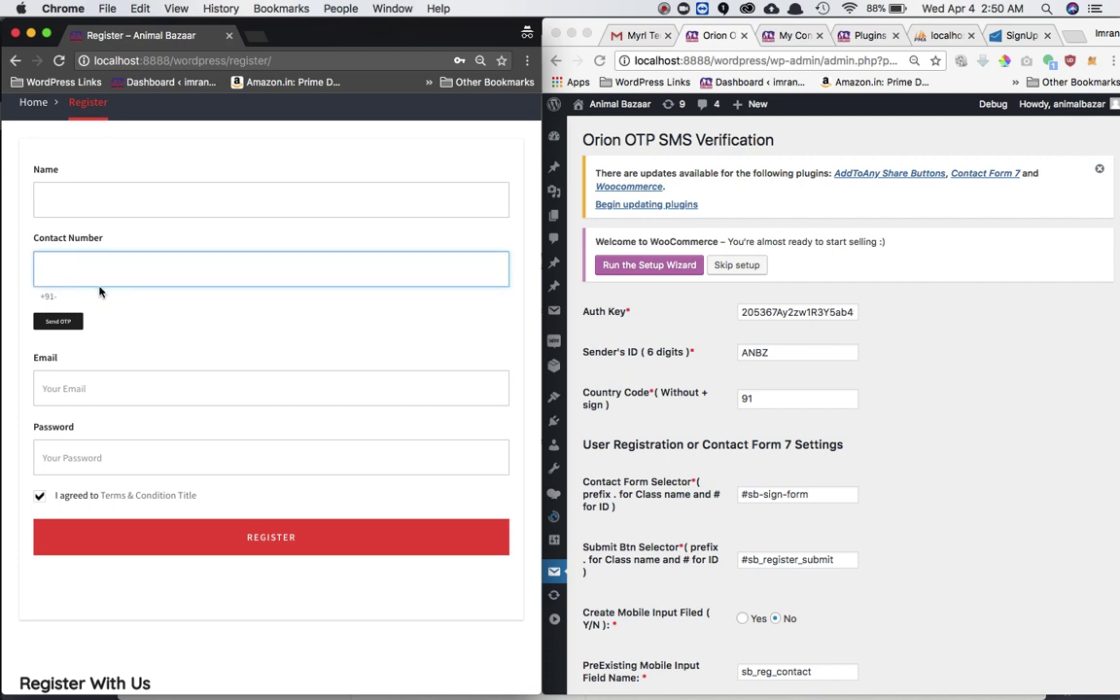
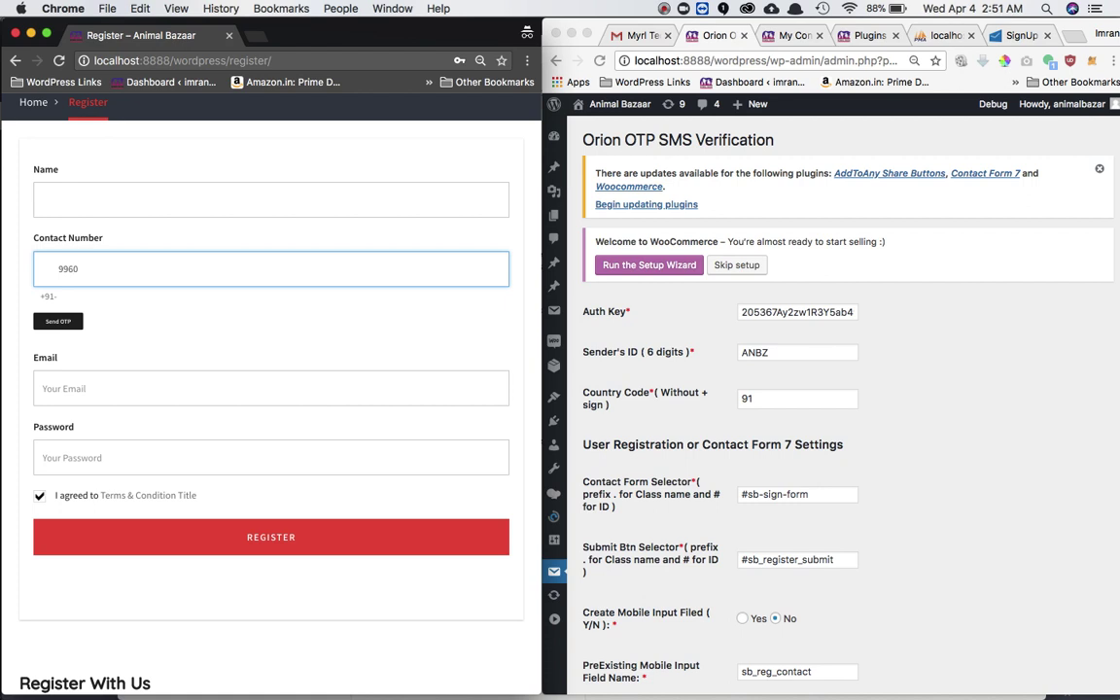
Step: Enter the contact phone number, send an OTP, and verify it with the received code
left_click(59, 325)
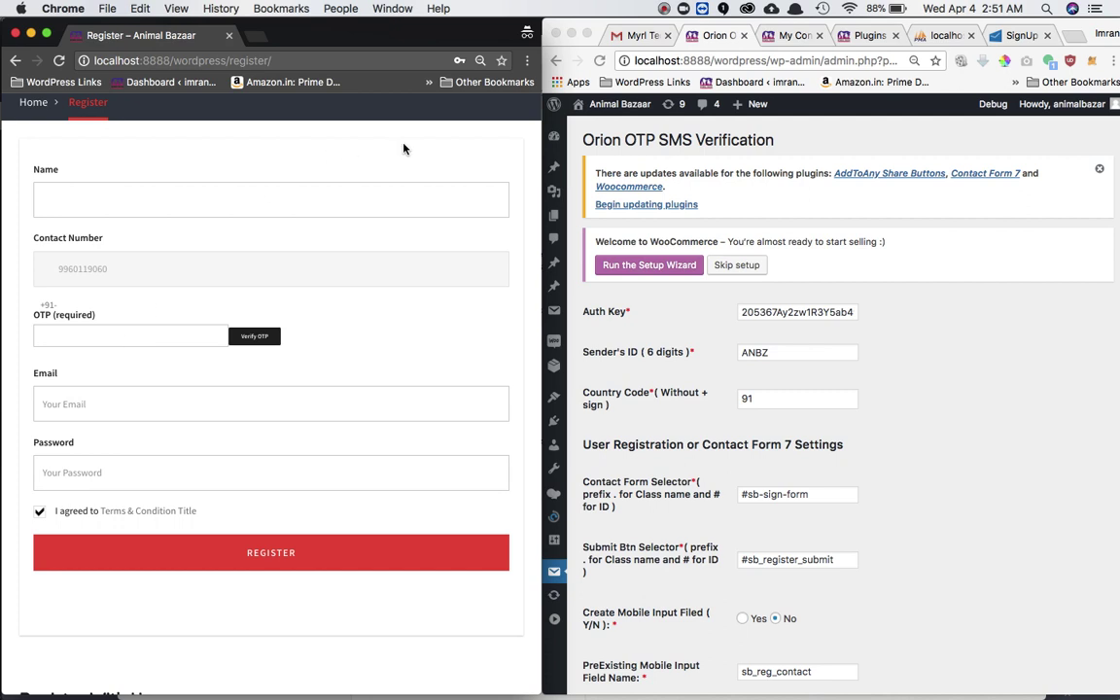
left_click(665, 9)
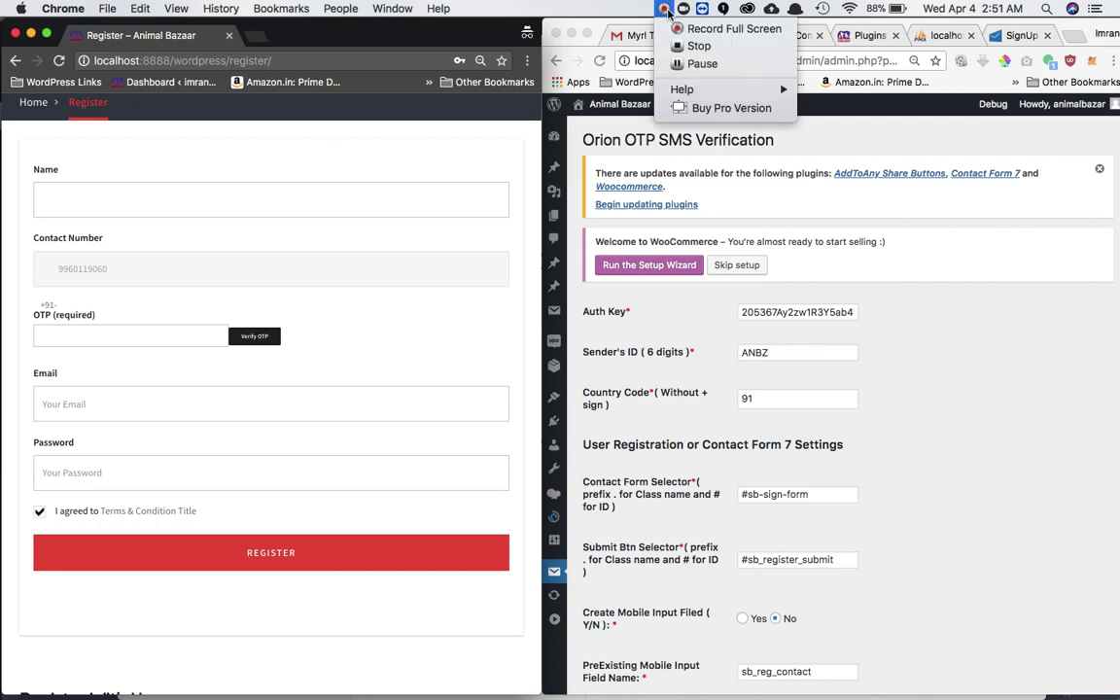
left_click(671, 65)
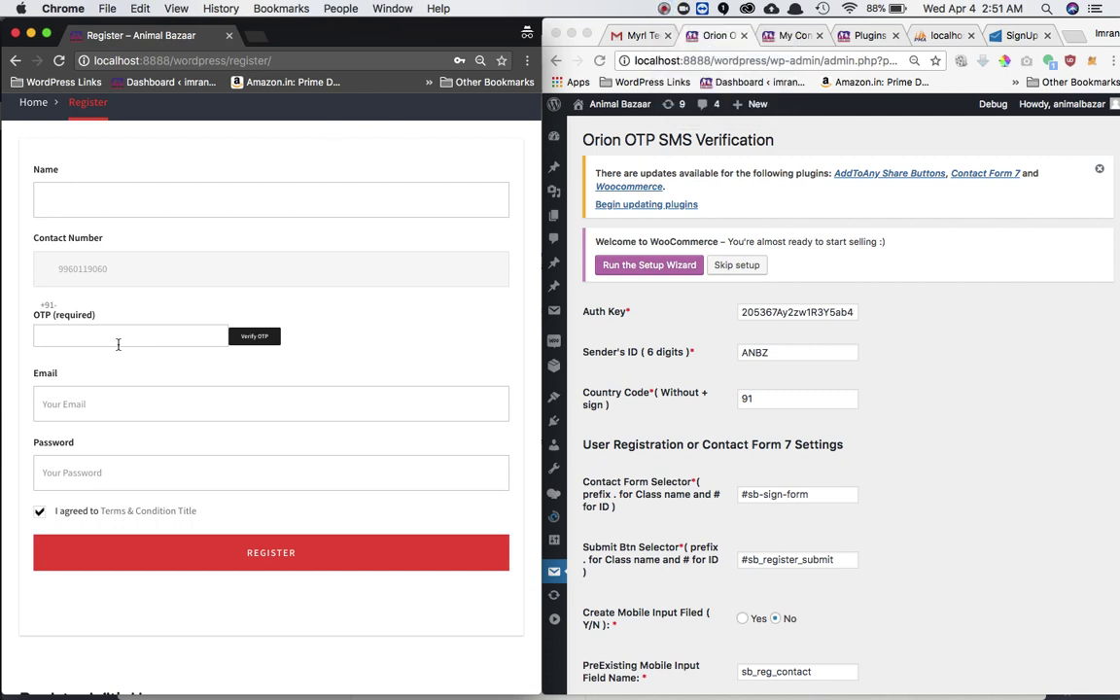
left_click(114, 342)
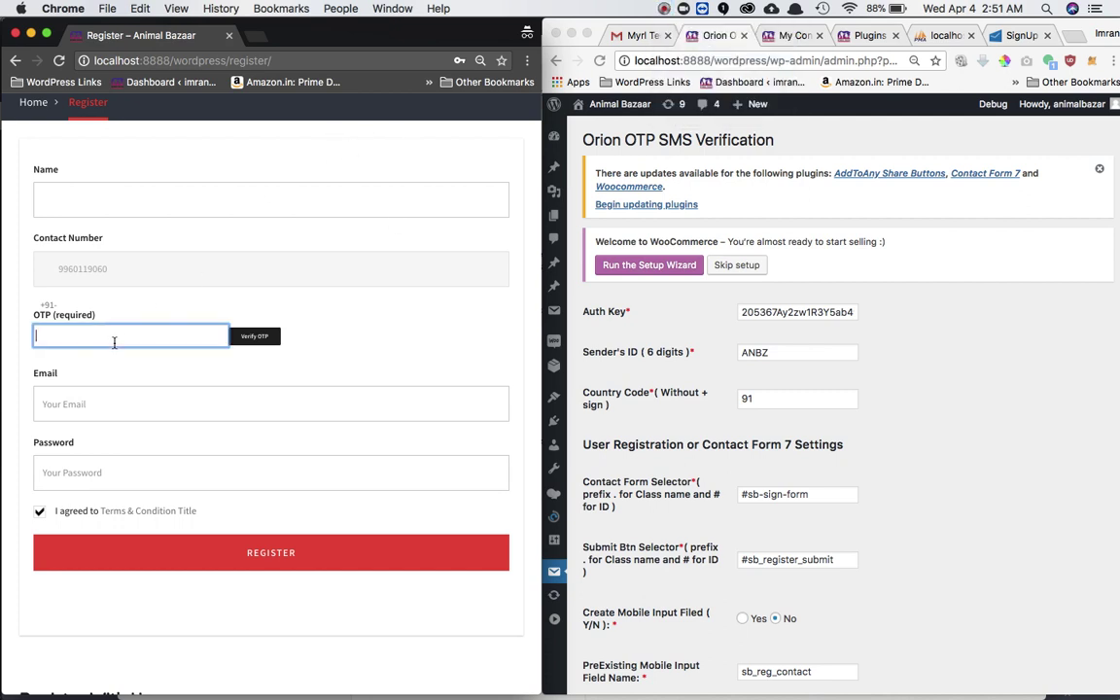
left_click(254, 337)
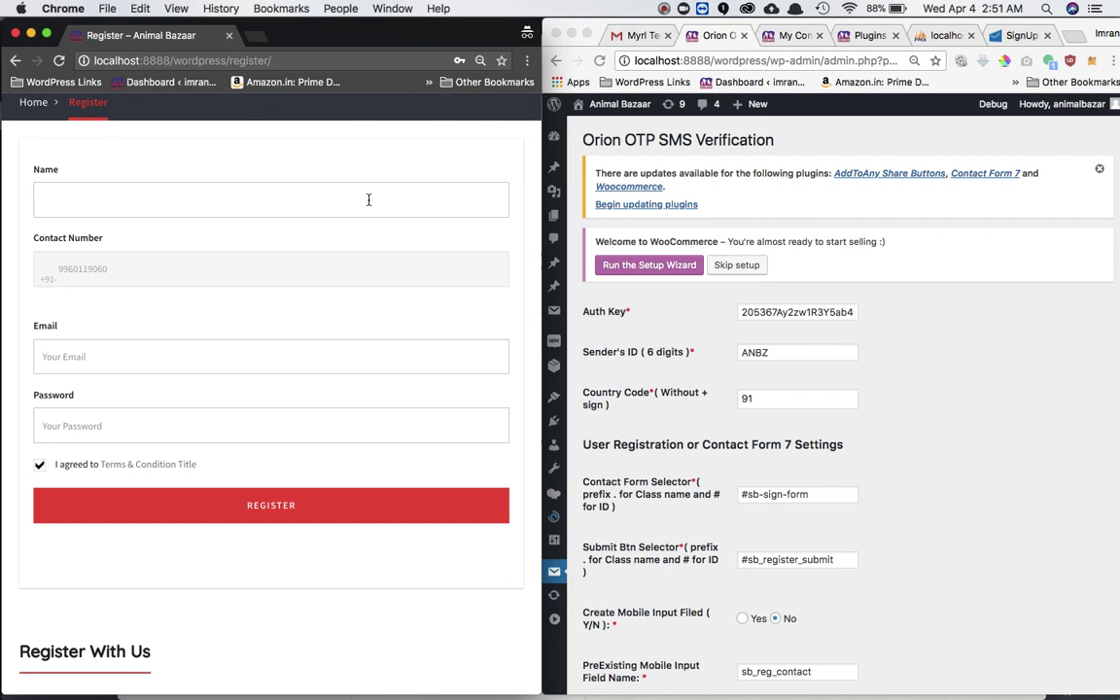
Step: Check the verified number is locked, fill in name, e-mail and password, and submit
scroll(127, 350, "down", 1)
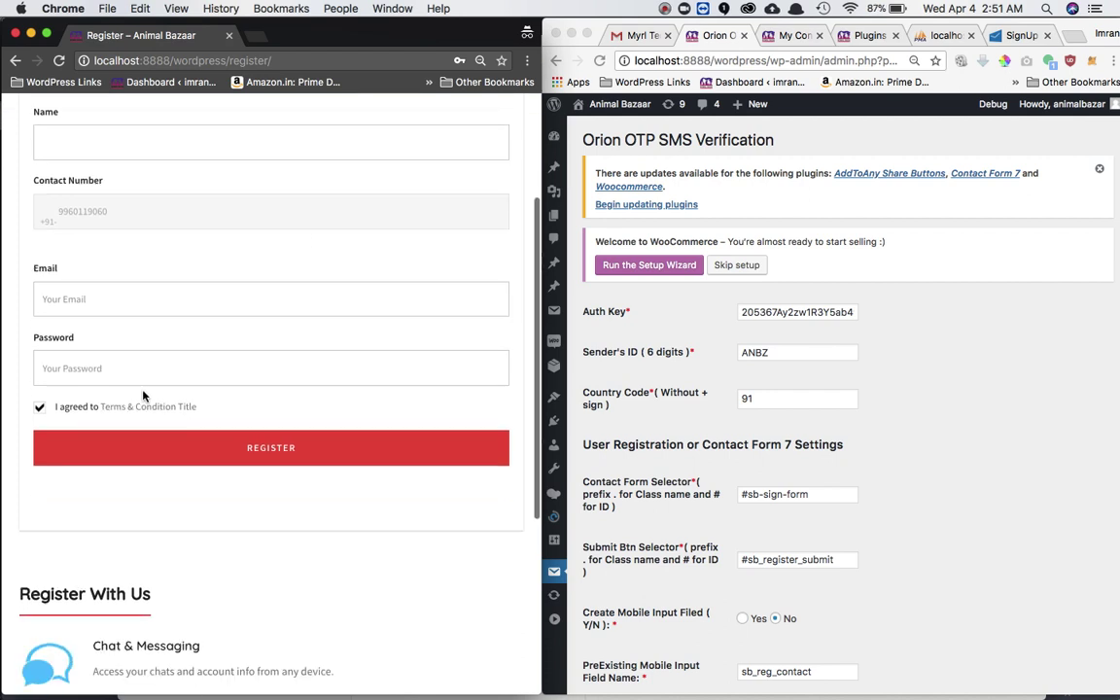
double_click(90, 250)
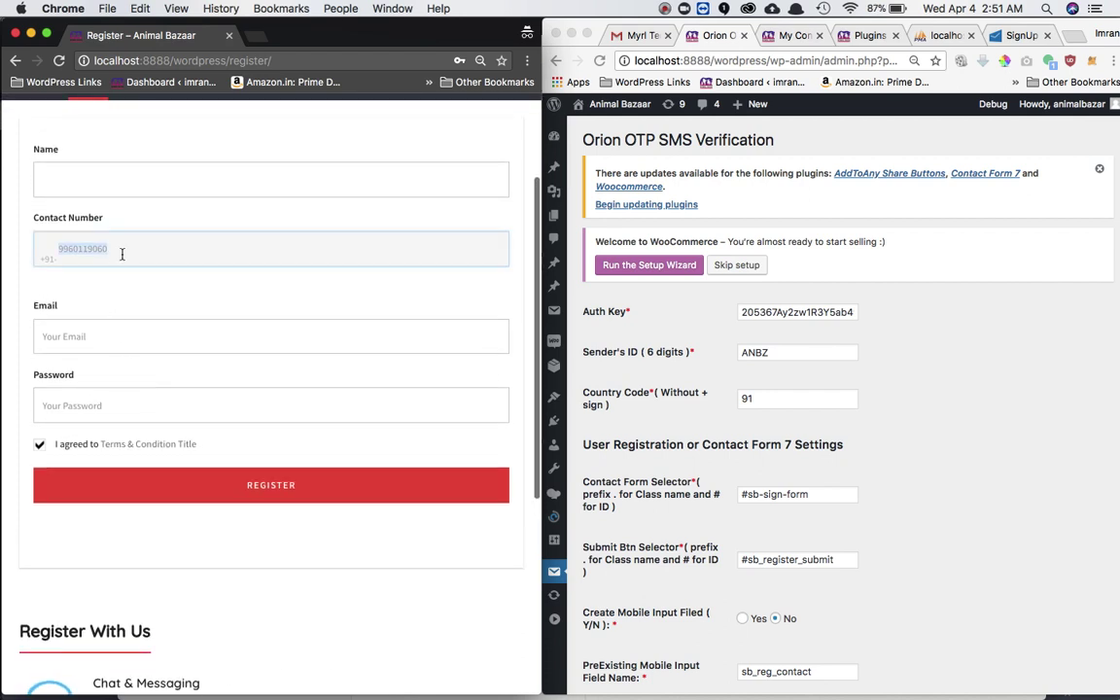
left_click(169, 188)
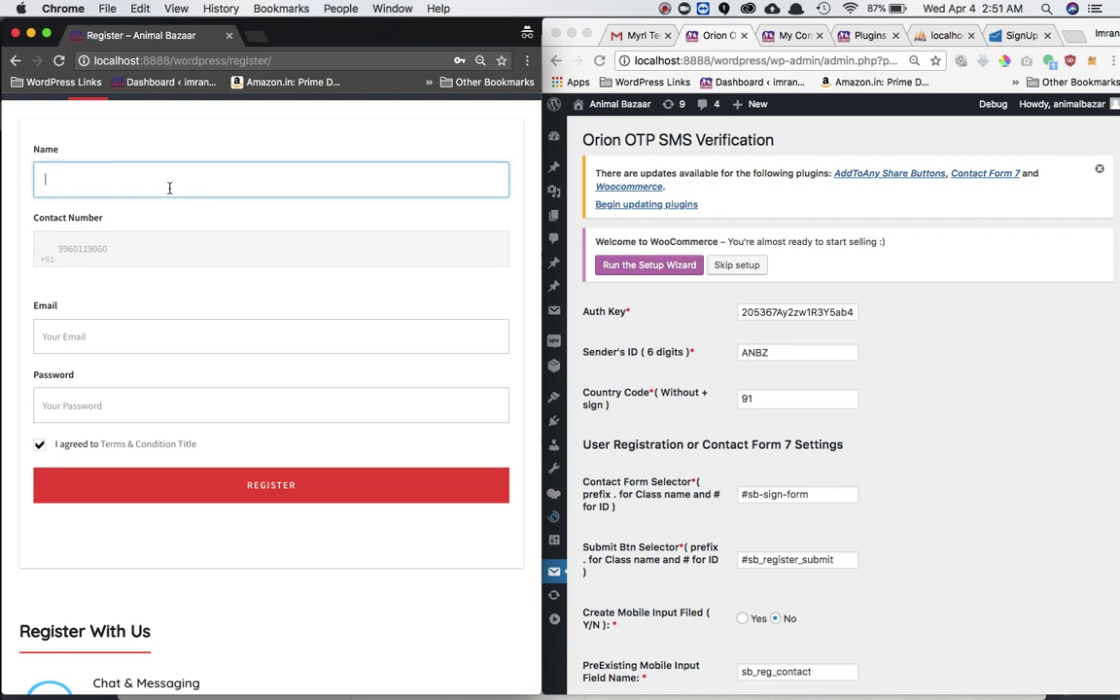
type("hjhj")
left_click(150, 337)
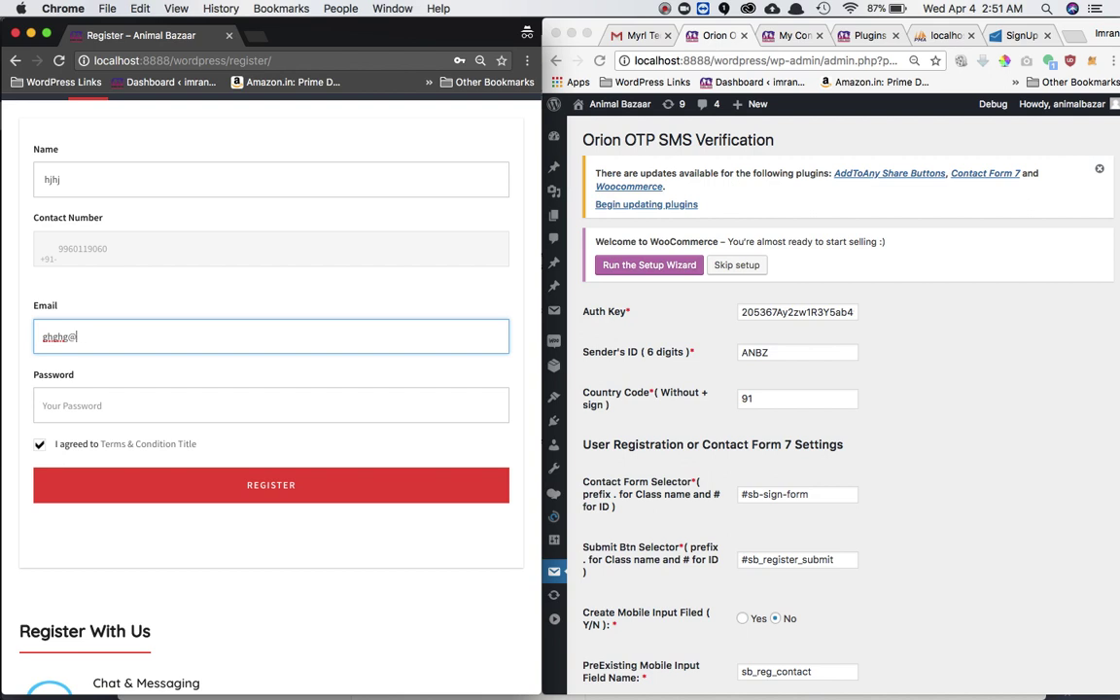
left_click(270, 406)
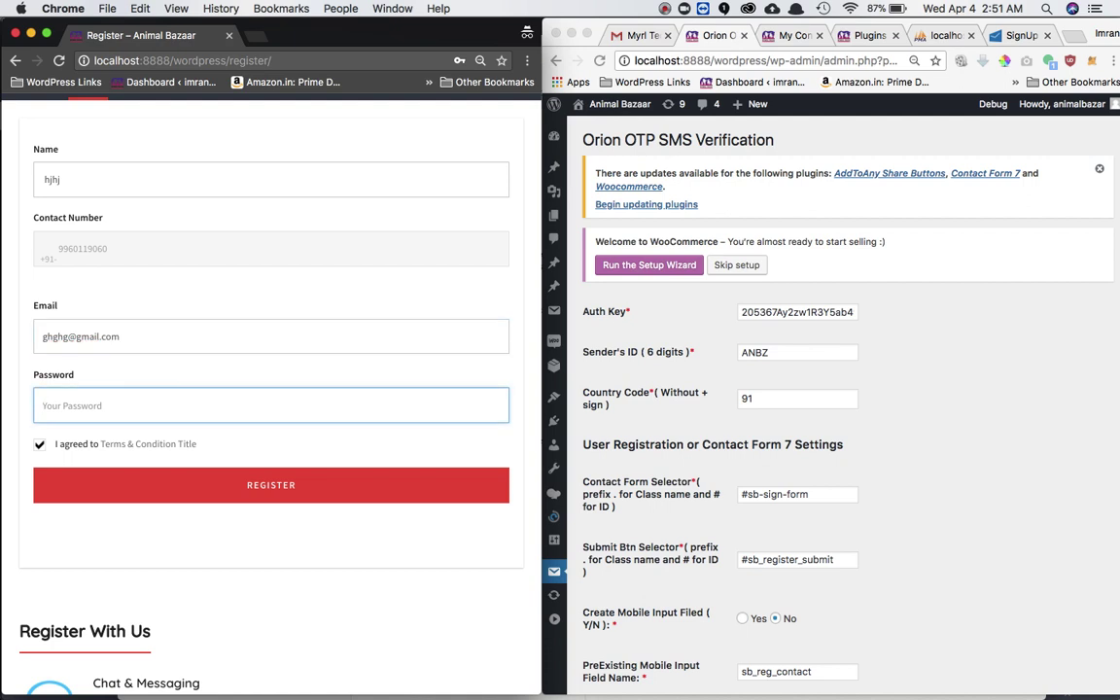
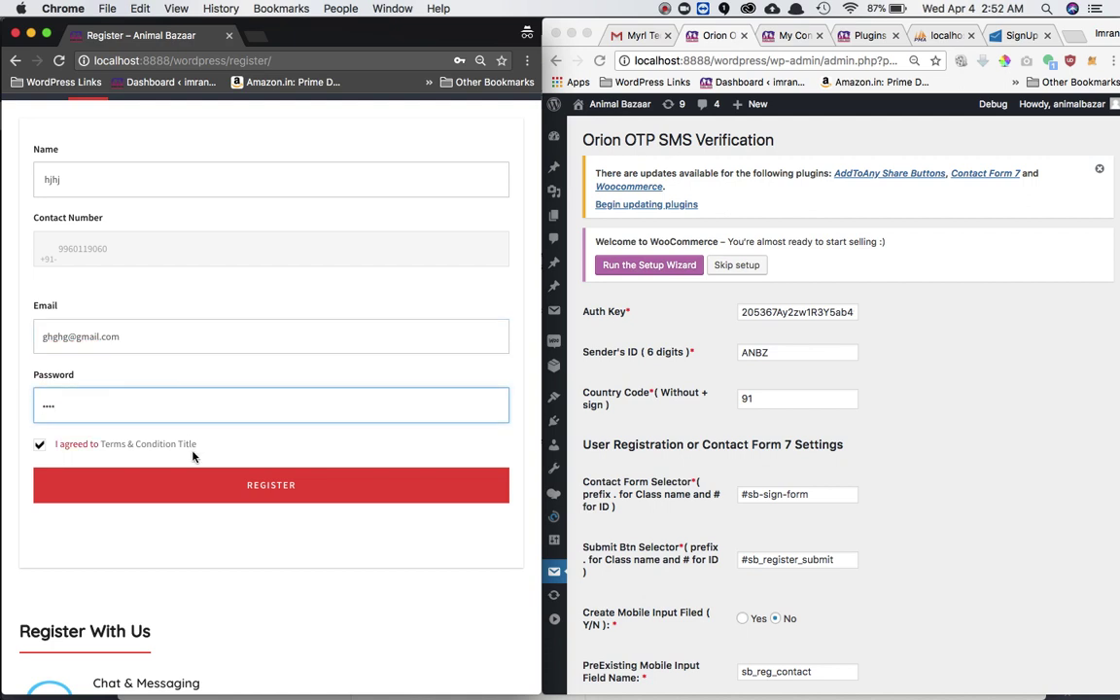
left_click(209, 484)
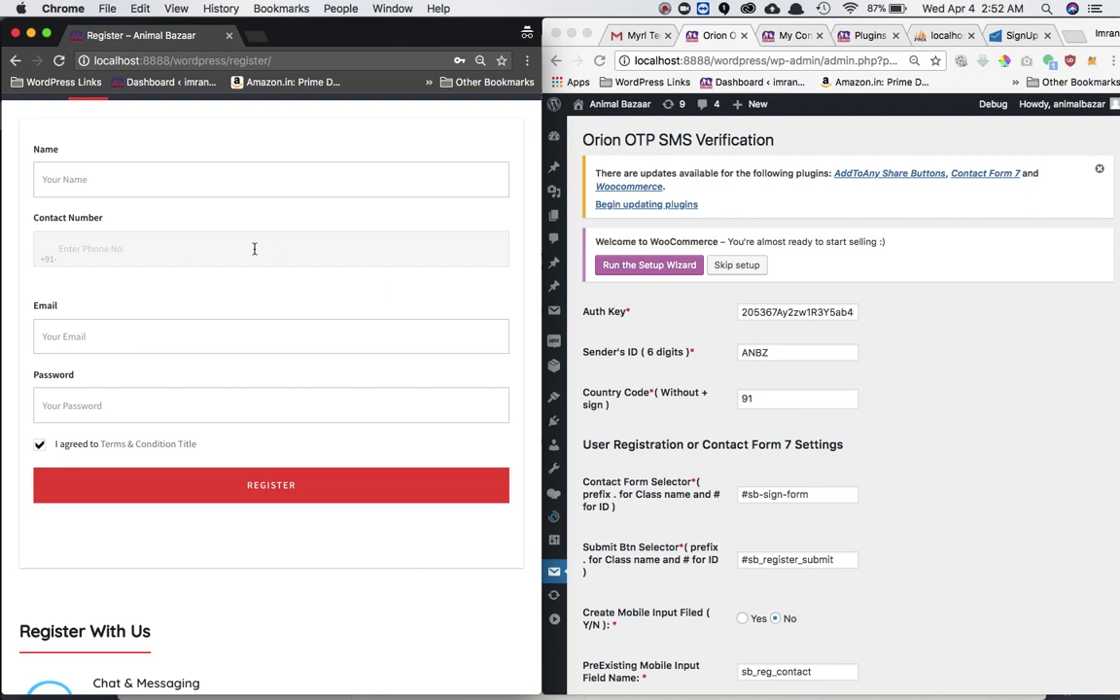
scroll(663, 283, "down", 5)
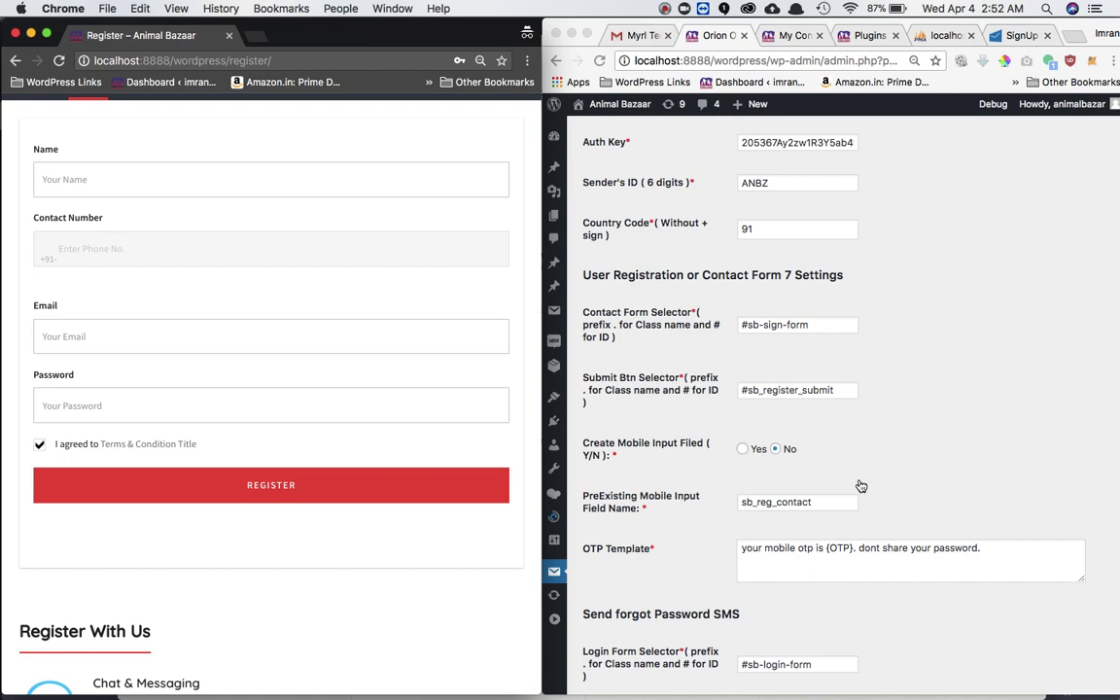
scroll(857, 485, "up", 3)
scroll(861, 485, "down", 3)
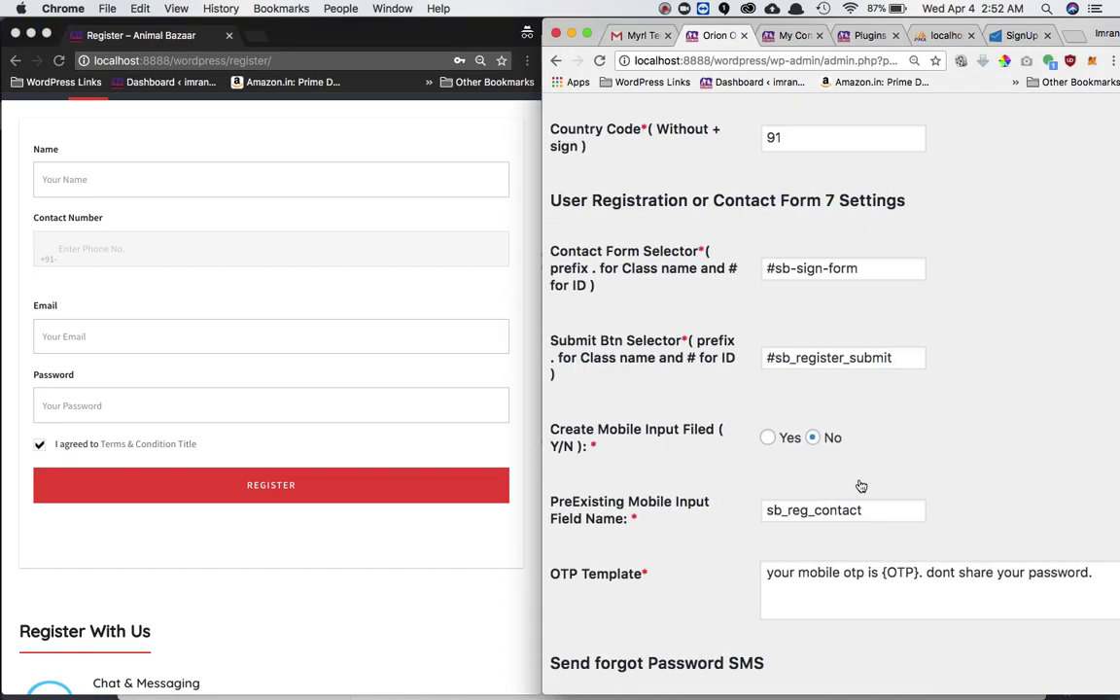
left_click(812, 439)
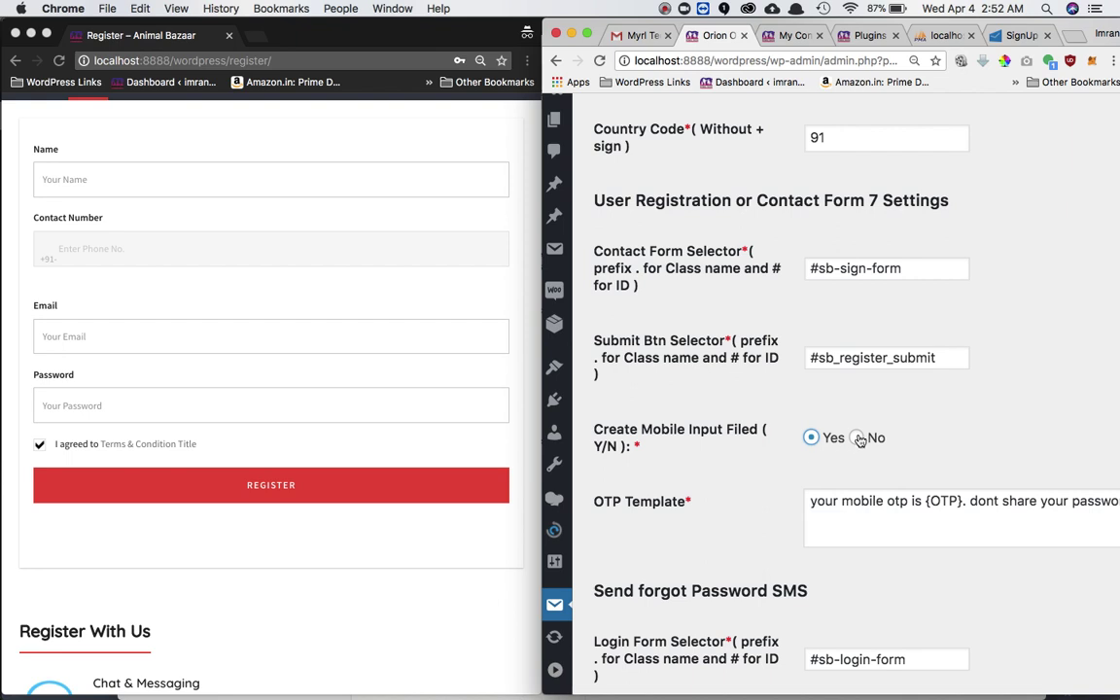
left_click(856, 438)
scroll(843, 535, "down", 5)
scroll(843, 534, "down", 1)
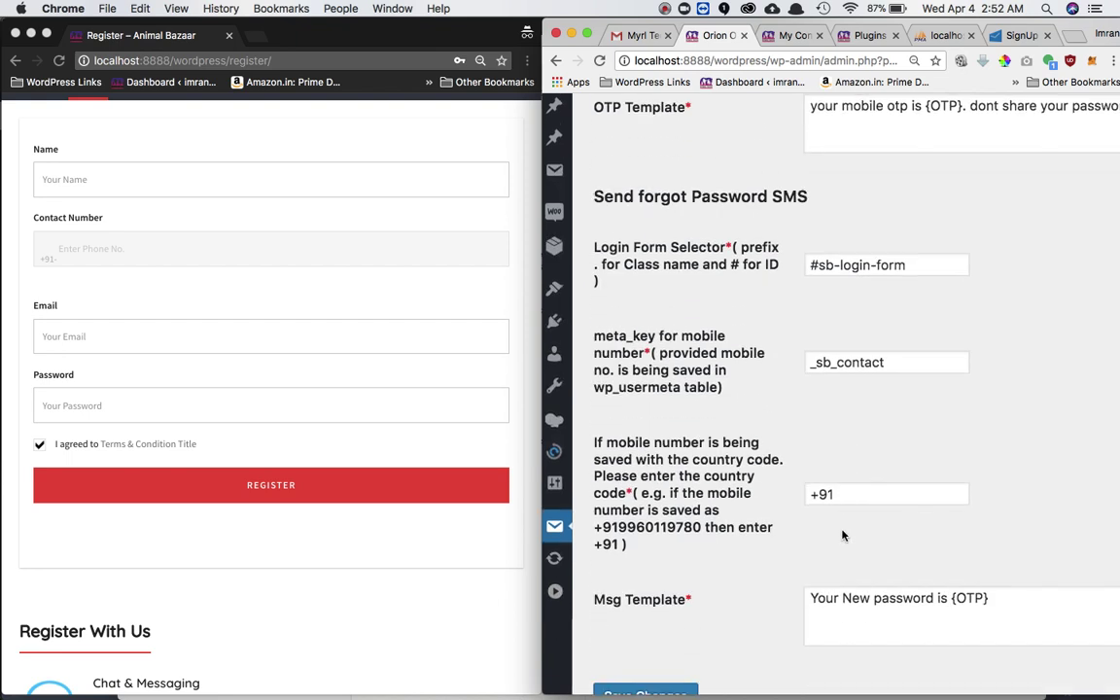